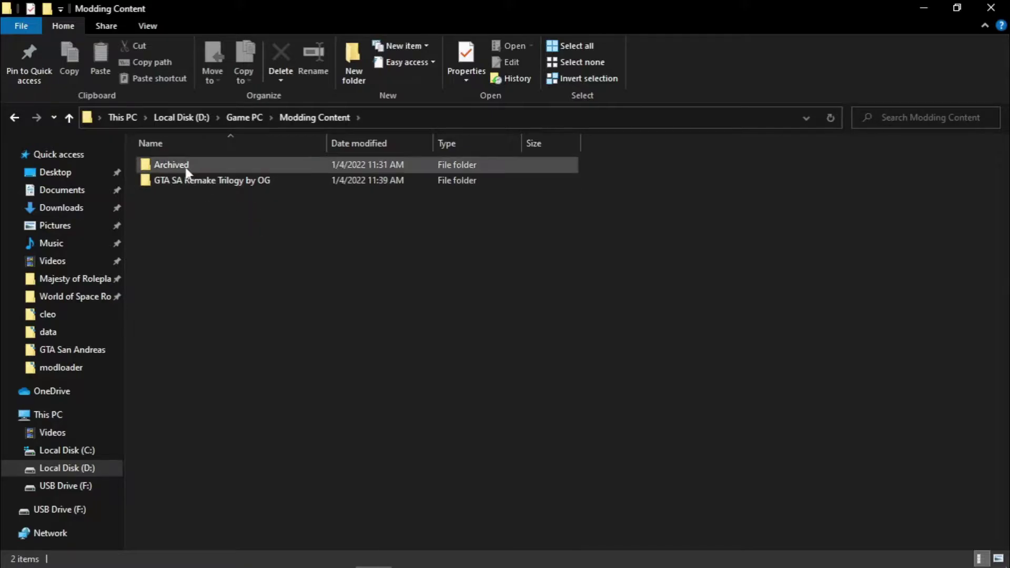
Step: Open HQ Realistic Roads inside the GTA SA Remake Trilogy by OG folder and copy its modloader folder
mouse_move(226, 185)
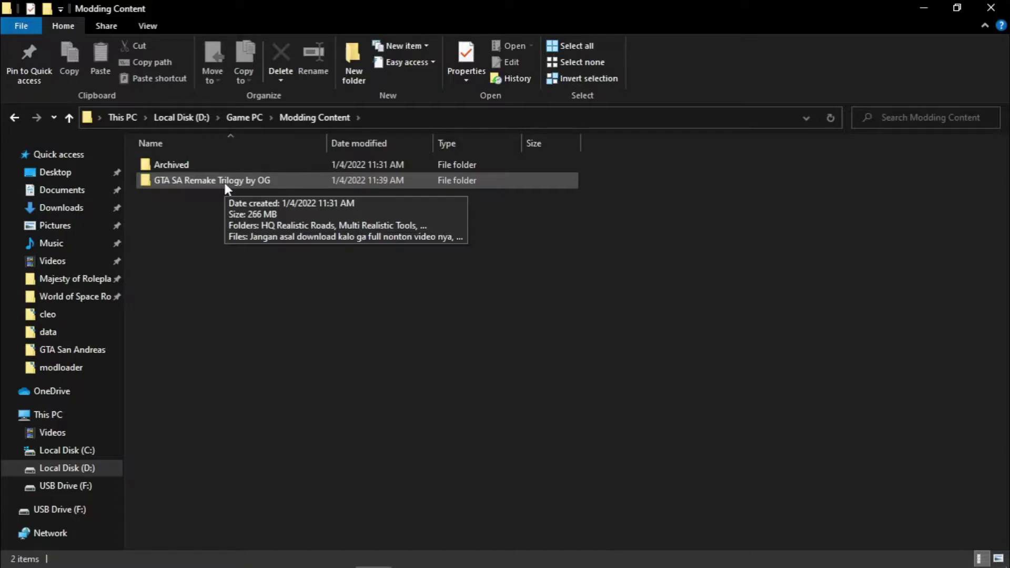
double_click(223, 181)
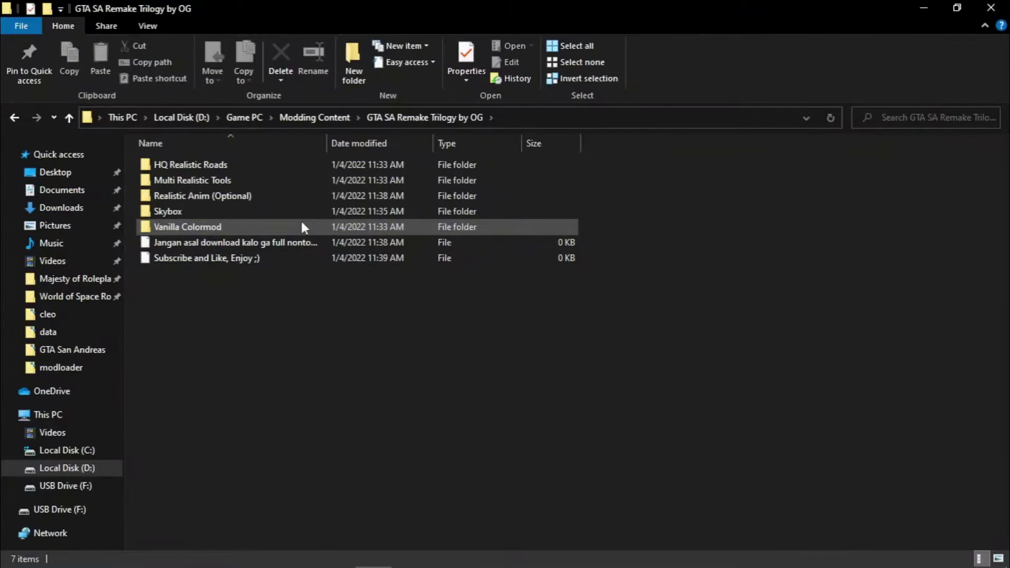
mouse_move(241, 164)
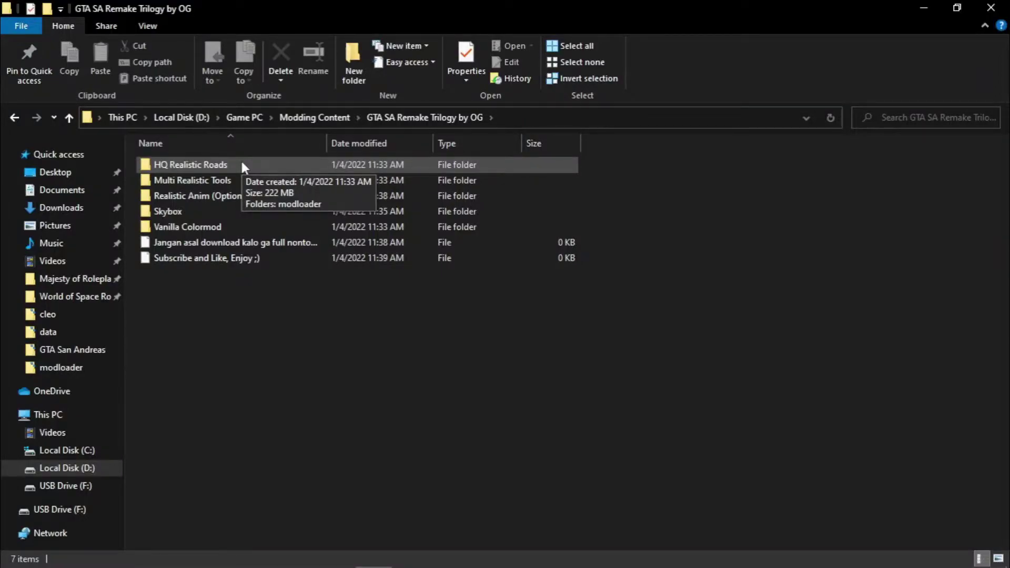
double_click(242, 164)
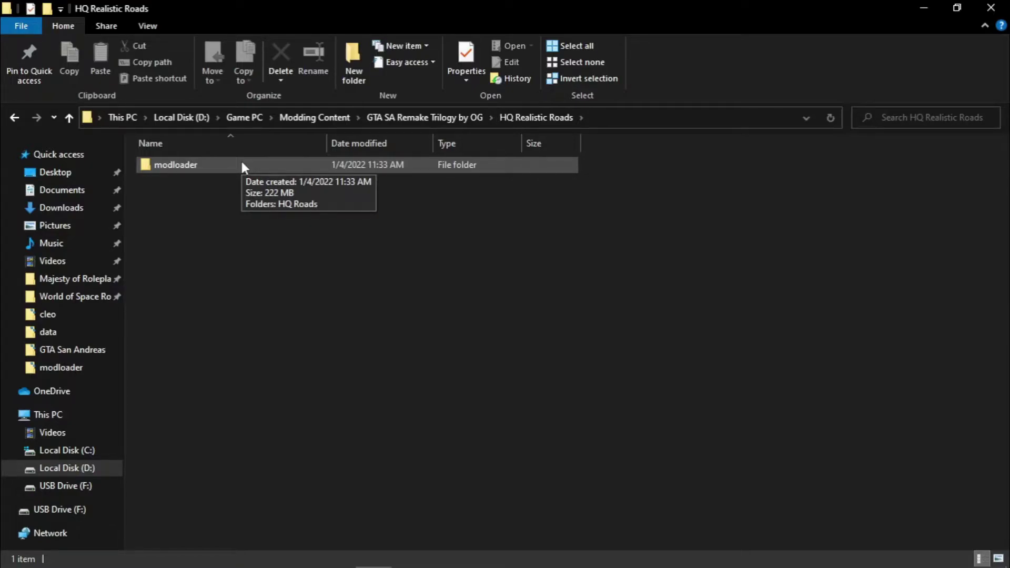
click(242, 165)
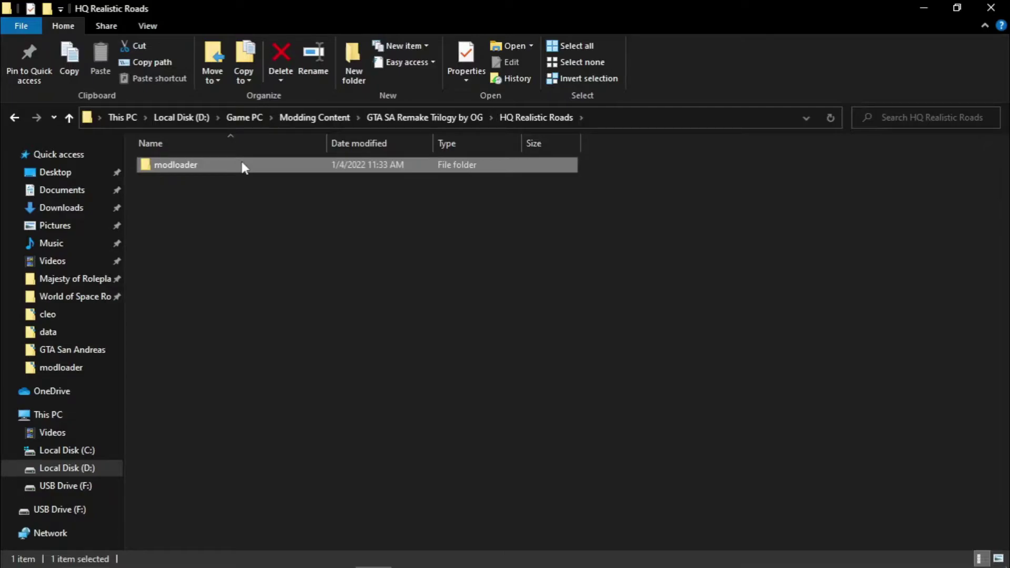
double_click(242, 165)
right_click(241, 161)
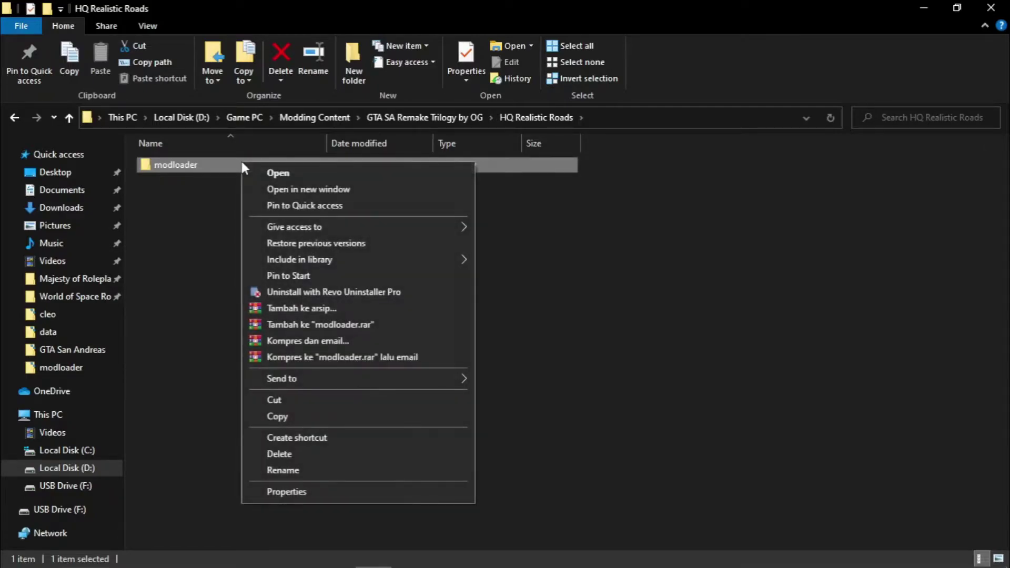
click(170, 234)
click(264, 165)
key(ctrl+c)
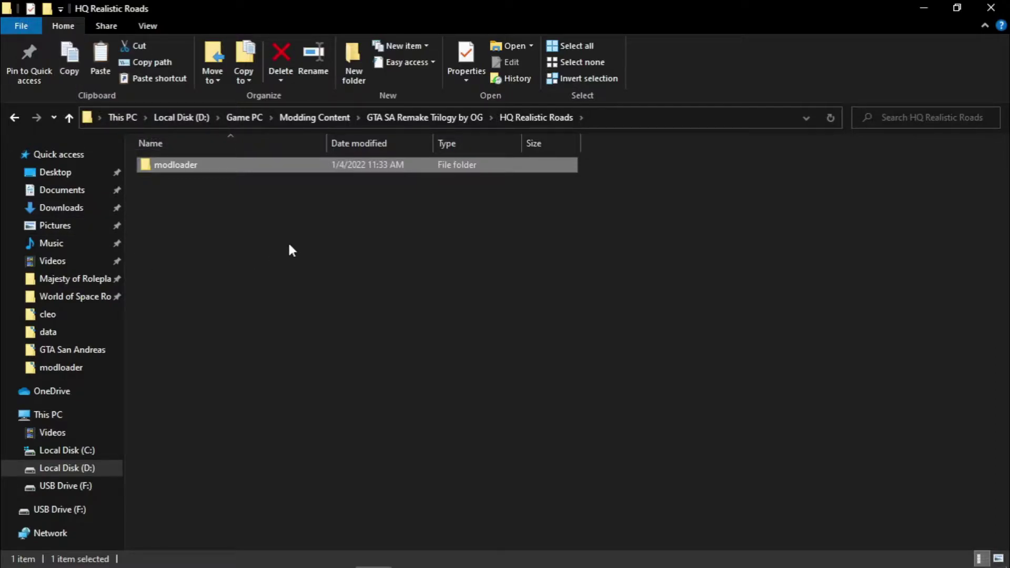
Step: Paste the modloader folder into the GTA San Andreas game folder, granting administrator permission for all current items
click(102, 351)
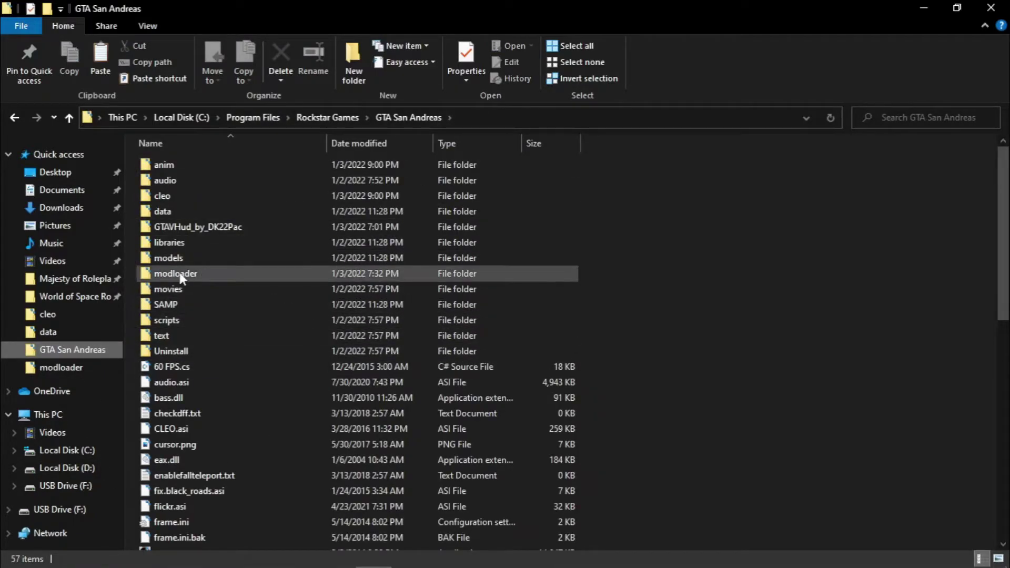
double_click(348, 273)
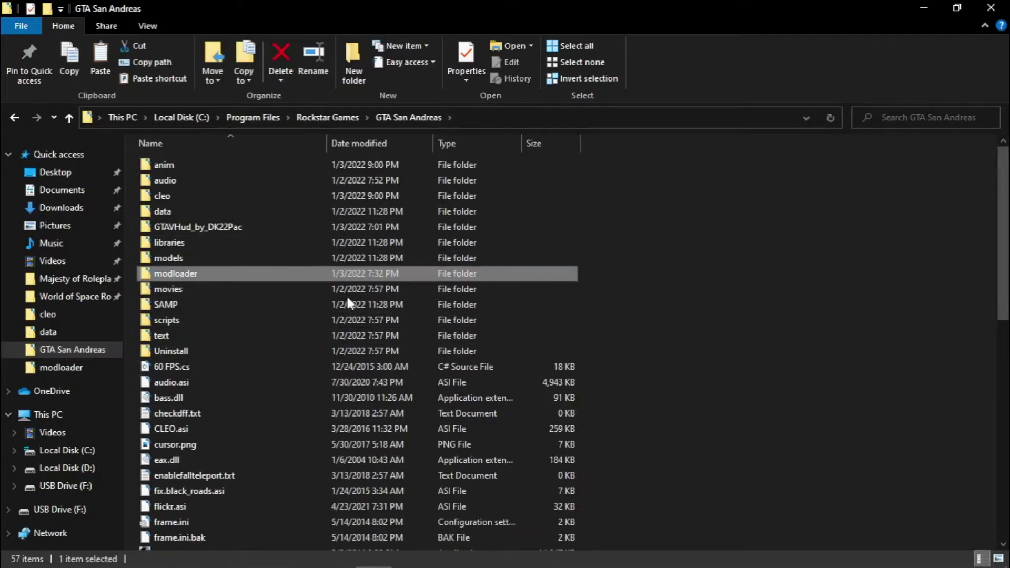
click(420, 118)
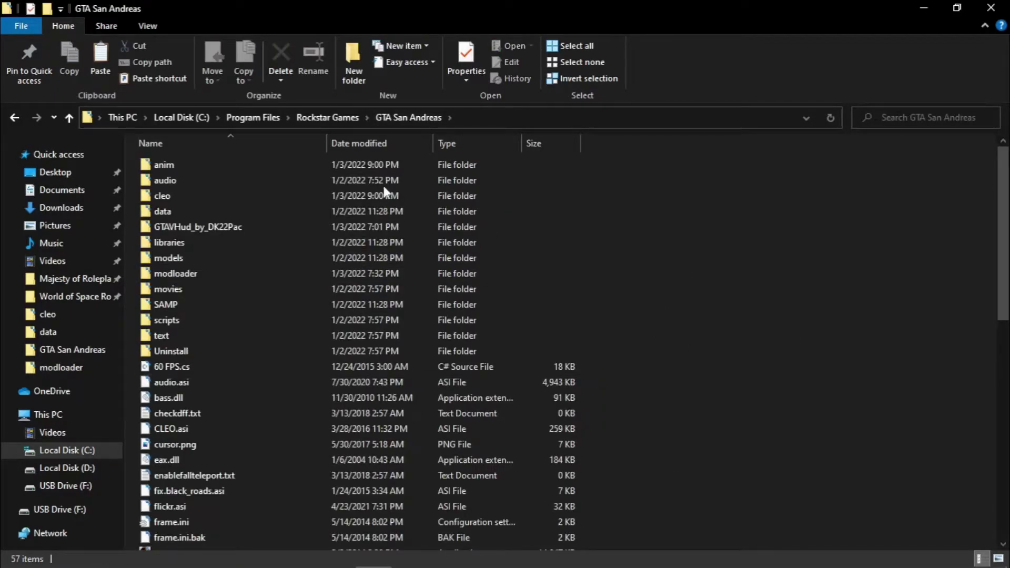
right_click(670, 235)
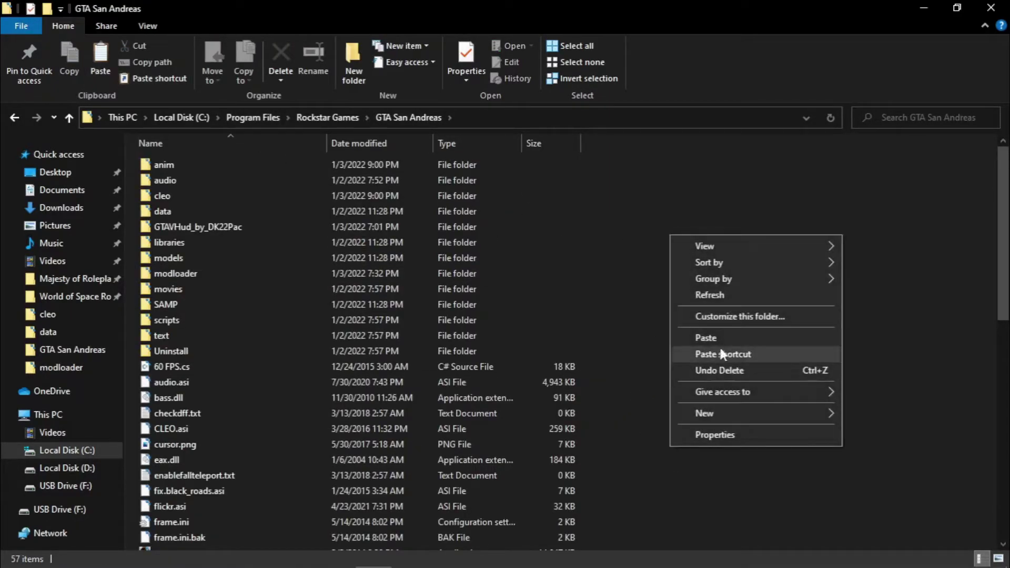
click(730, 337)
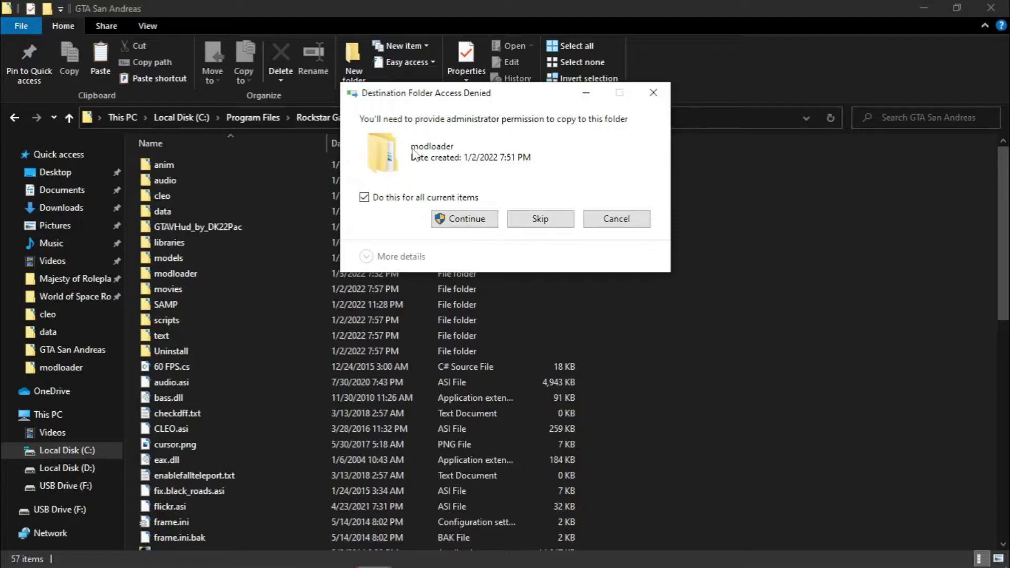
click(452, 220)
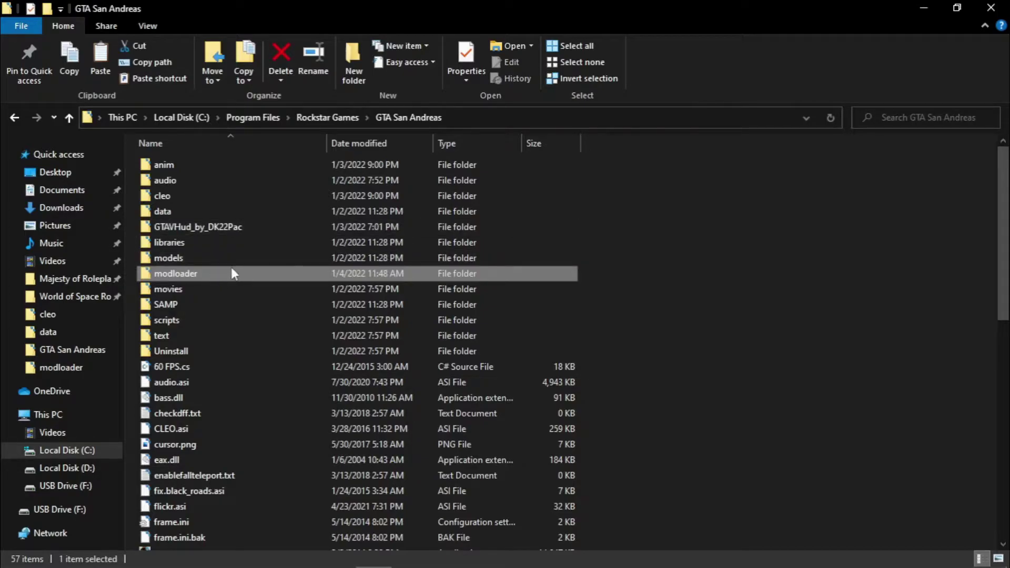
mouse_move(231, 273)
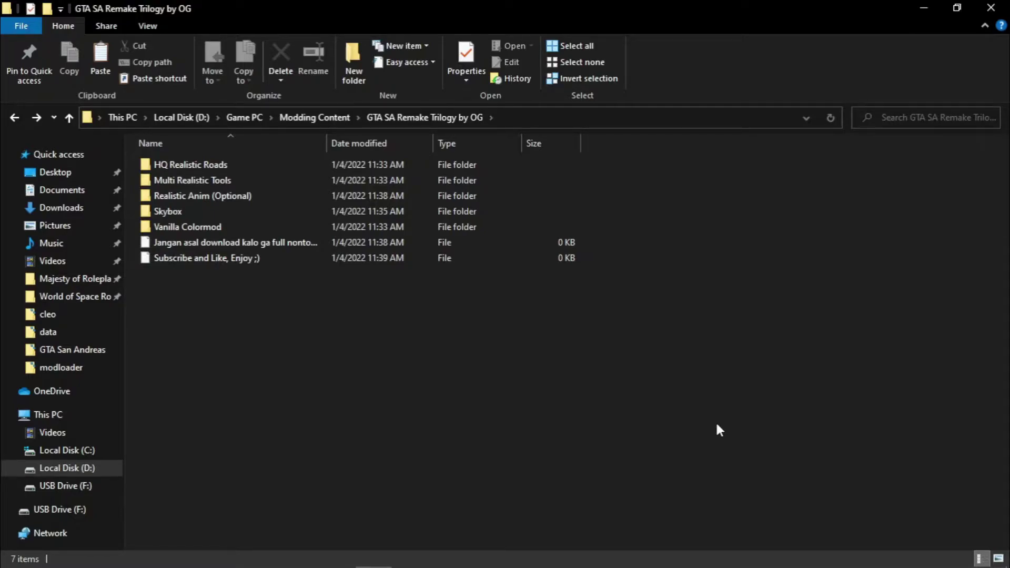
Step: Copy all files and folders from Multi Realistic Tools into the GTA San Andreas game folder
double_click(181, 181)
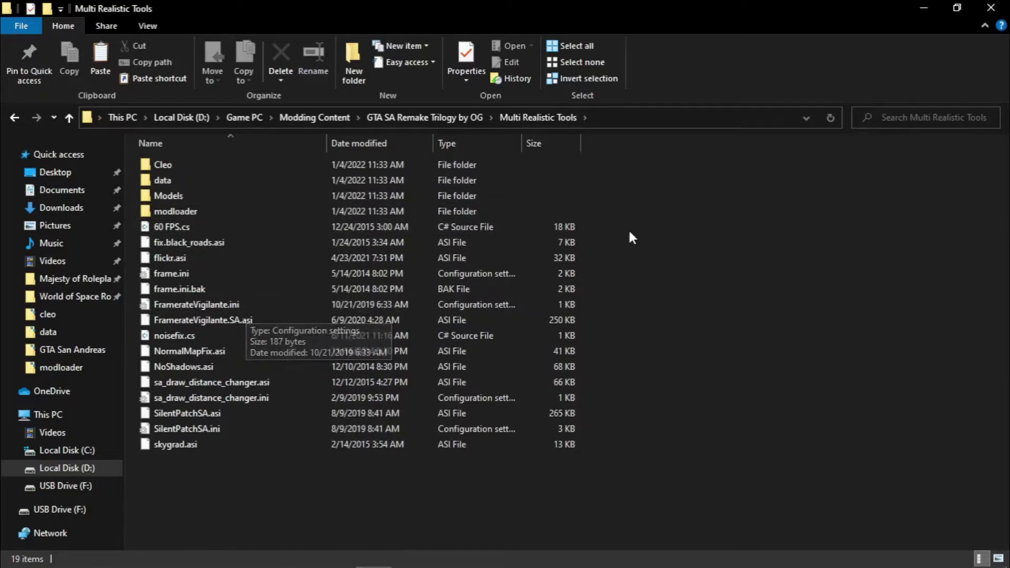
drag(630, 230, 580, 262)
drag(451, 489, 284, 426)
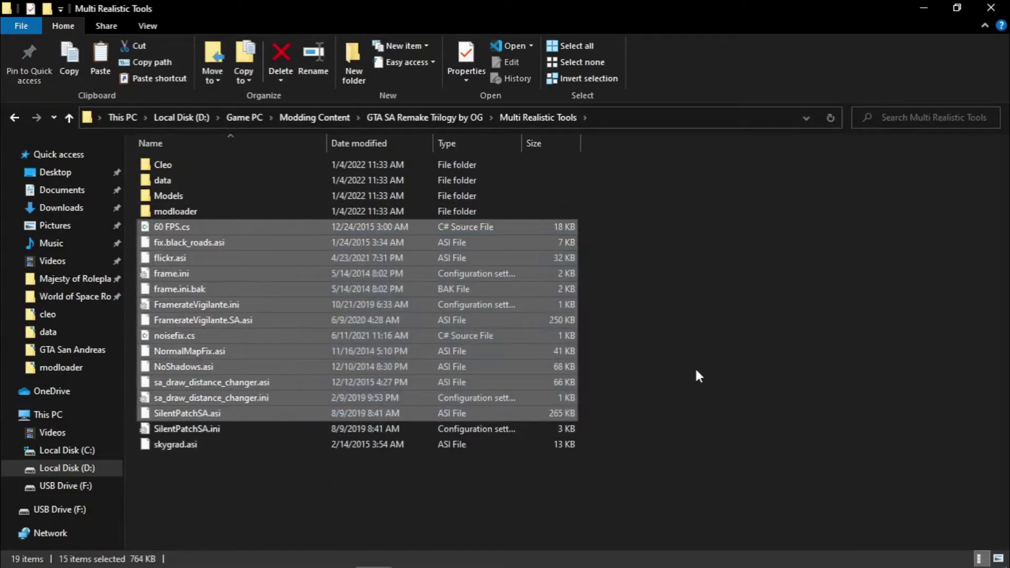
click(322, 305)
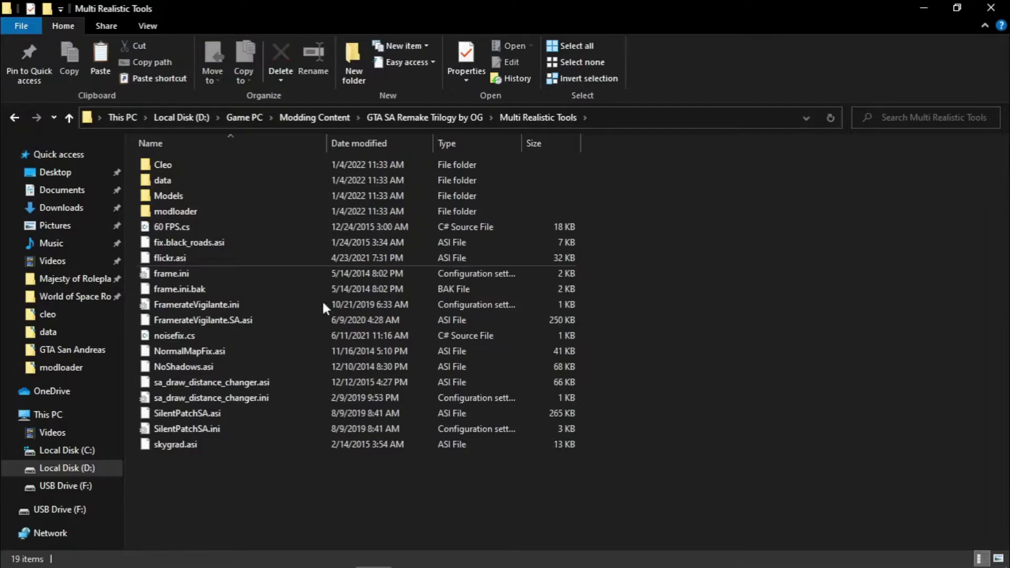
click(178, 228)
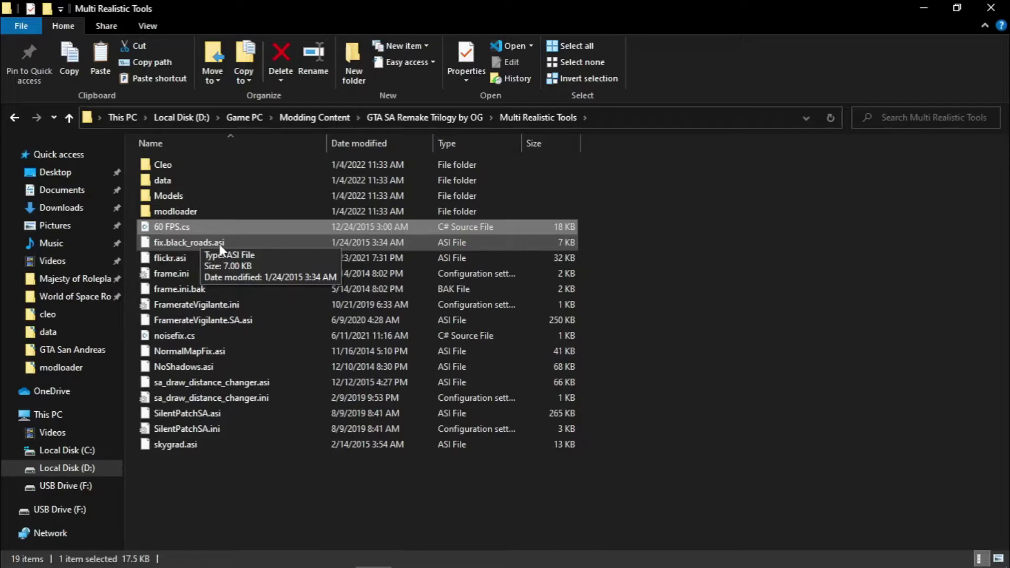
drag(582, 220, 552, 174)
click(759, 302)
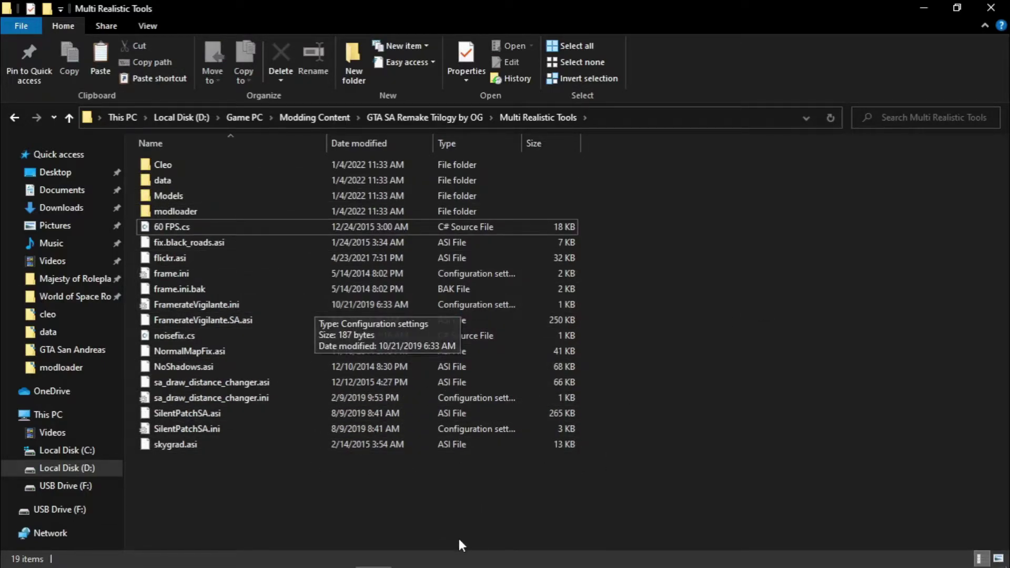
drag(473, 484, 227, 159)
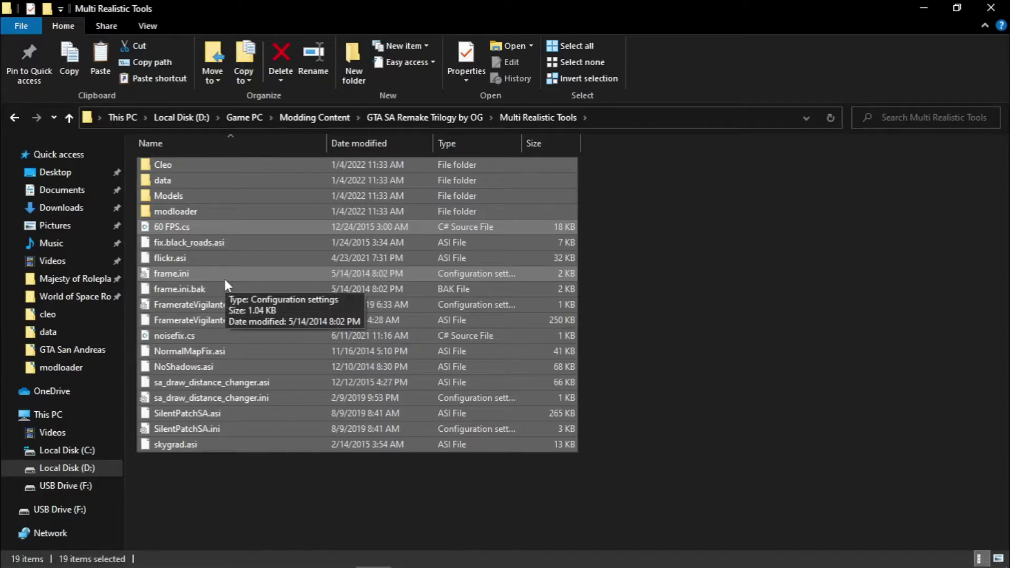
click(259, 225)
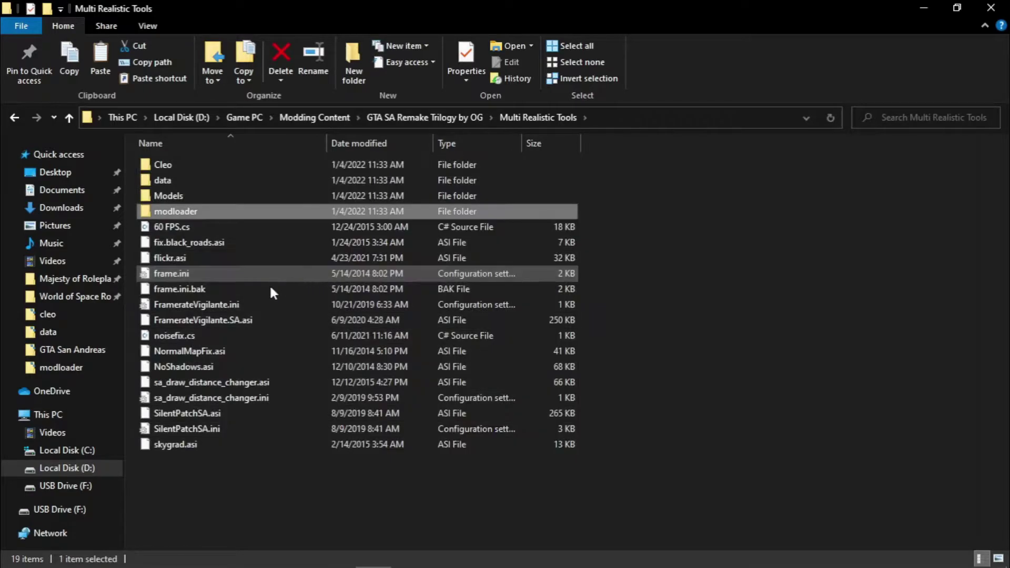
key(ctrl+a)
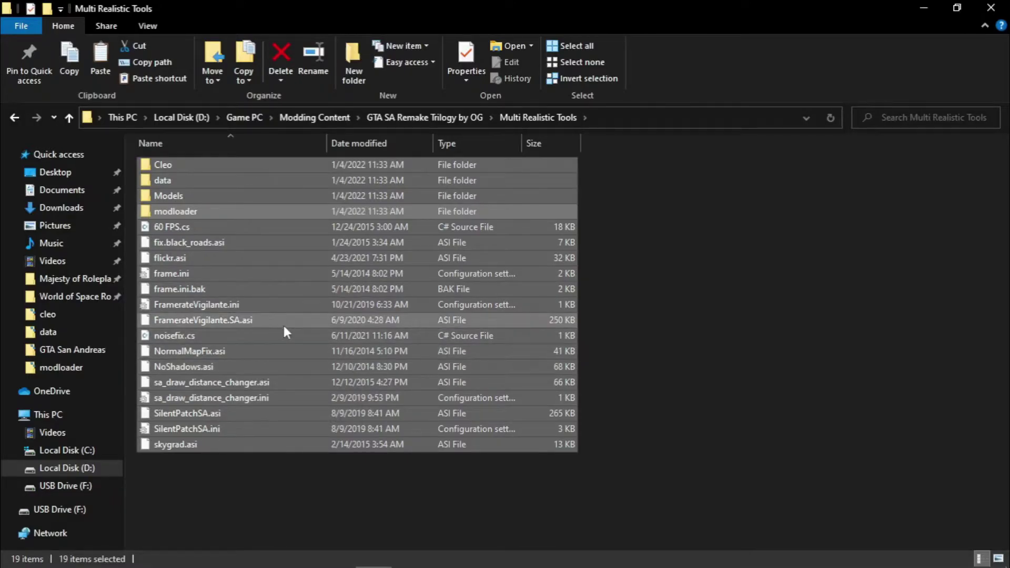
click(68, 349)
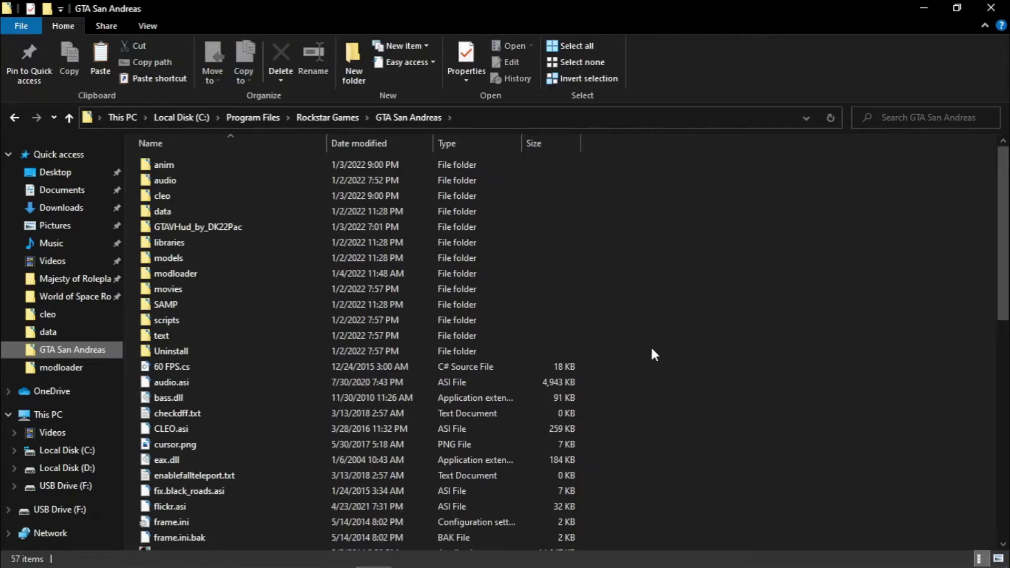
key(ctrl+v)
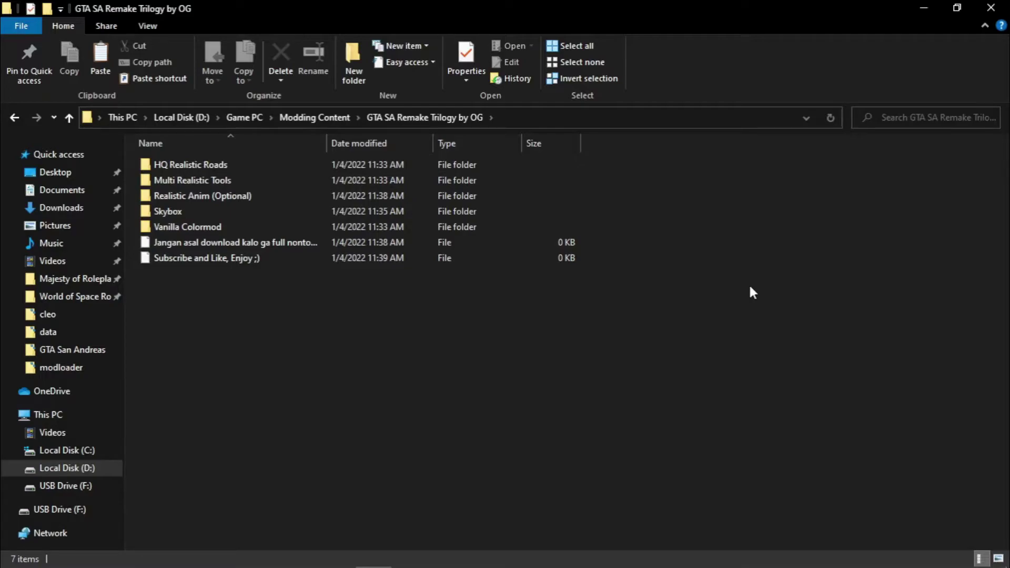
Step: Read readme.txt in the Realistic Anim (Optional) folder and copy the Realistic IV Animation folder
double_click(219, 199)
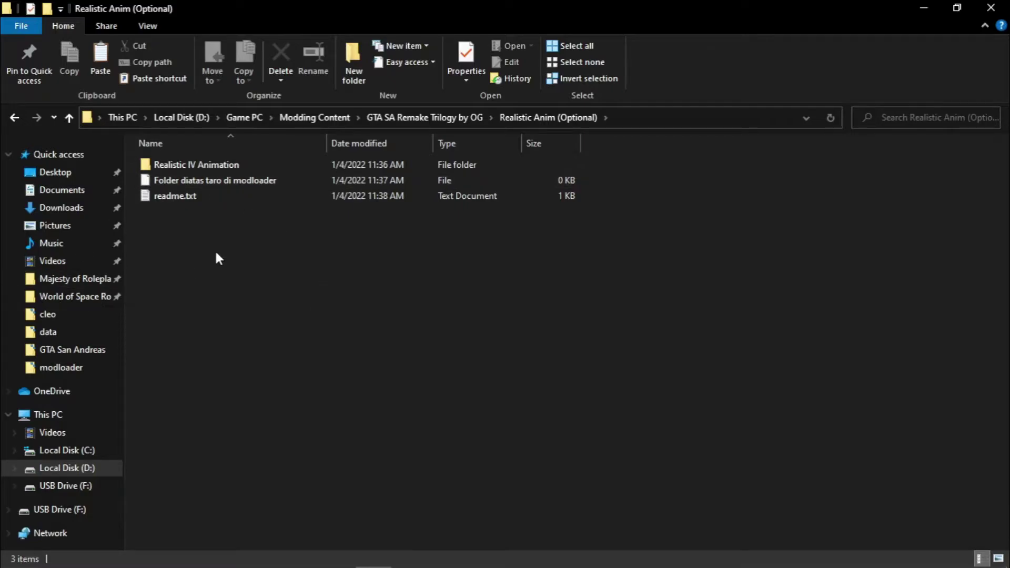
double_click(206, 199)
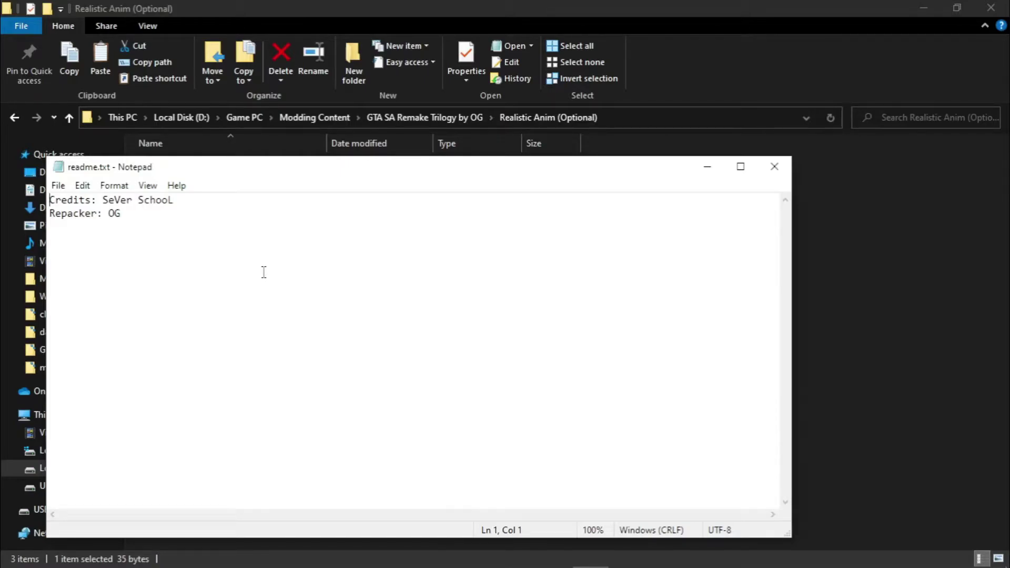
key(alt+F4)
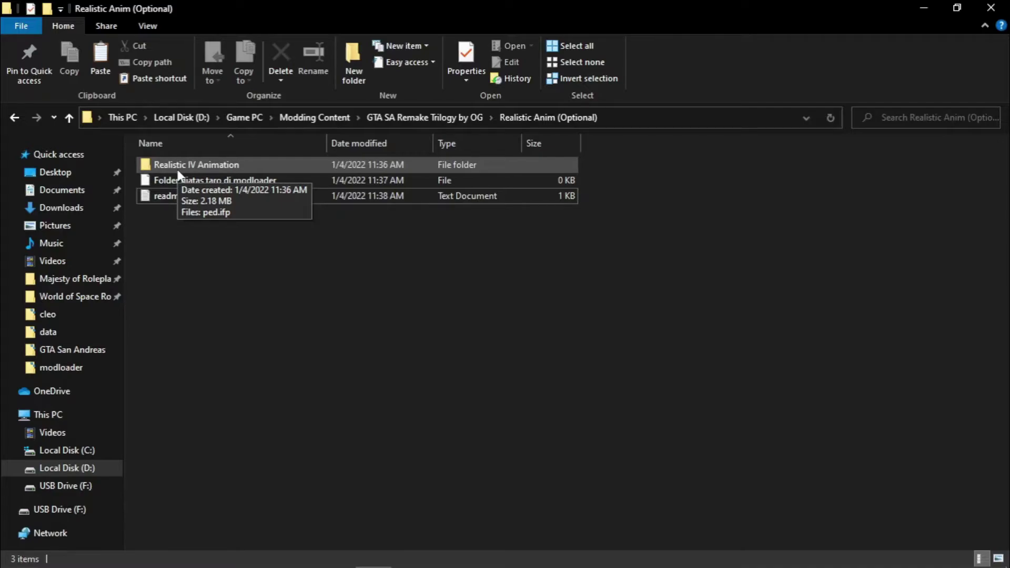
click(178, 170)
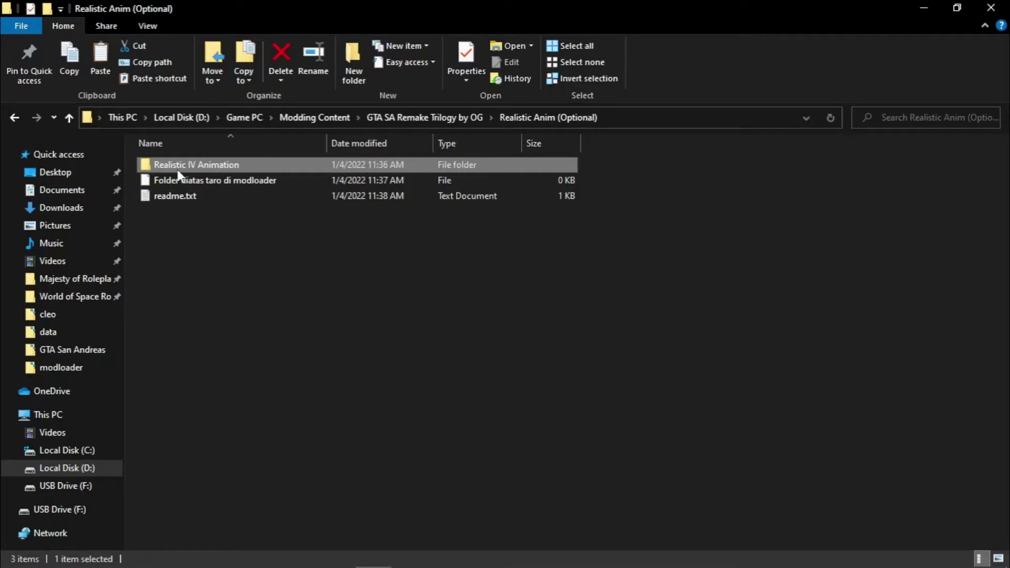
right_click(178, 170)
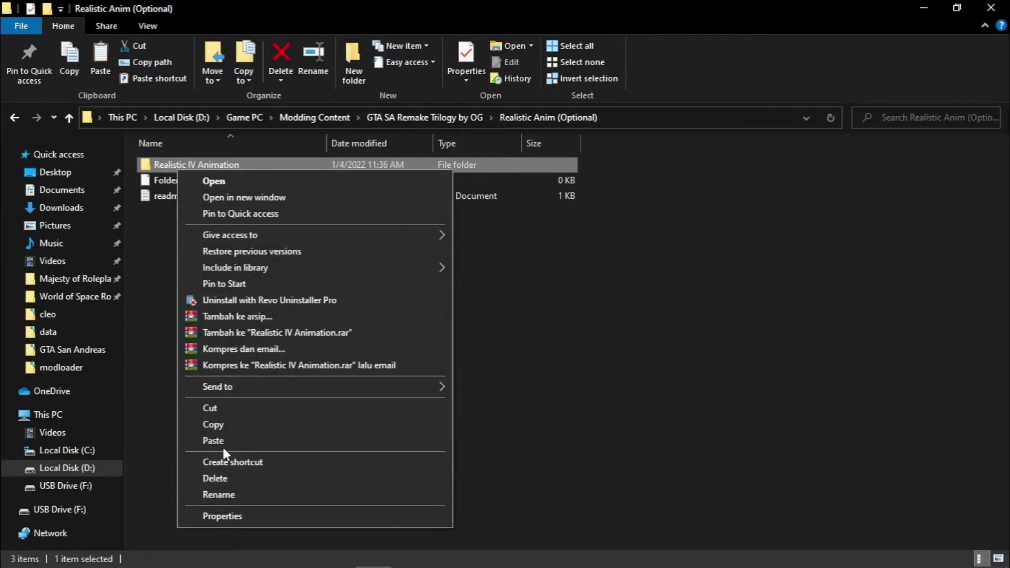
click(213, 422)
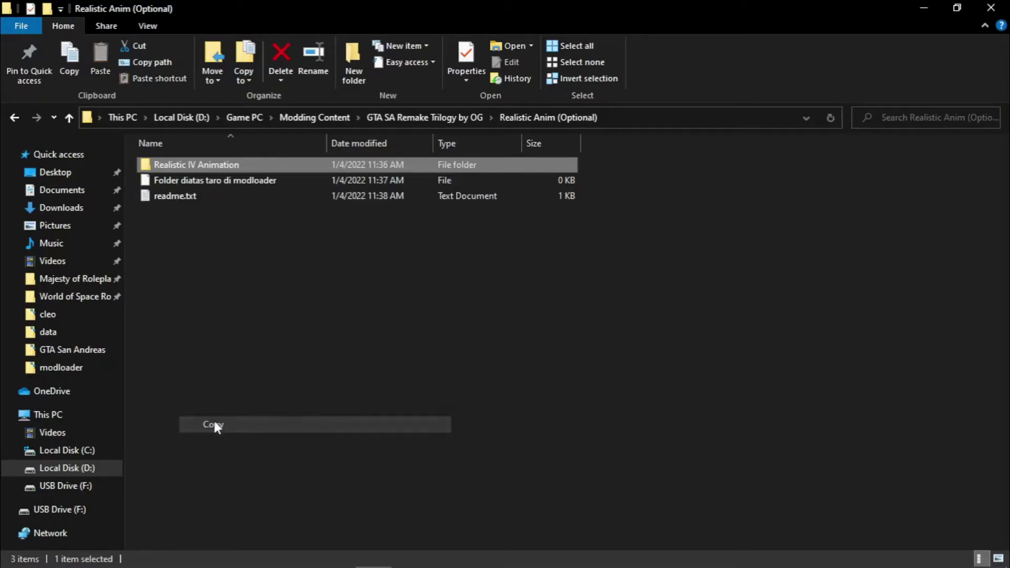
Step: Look into the anim folder of the GTA San Andreas game folder and open its modloader folder as the destination for Realistic IV Animation
click(53, 350)
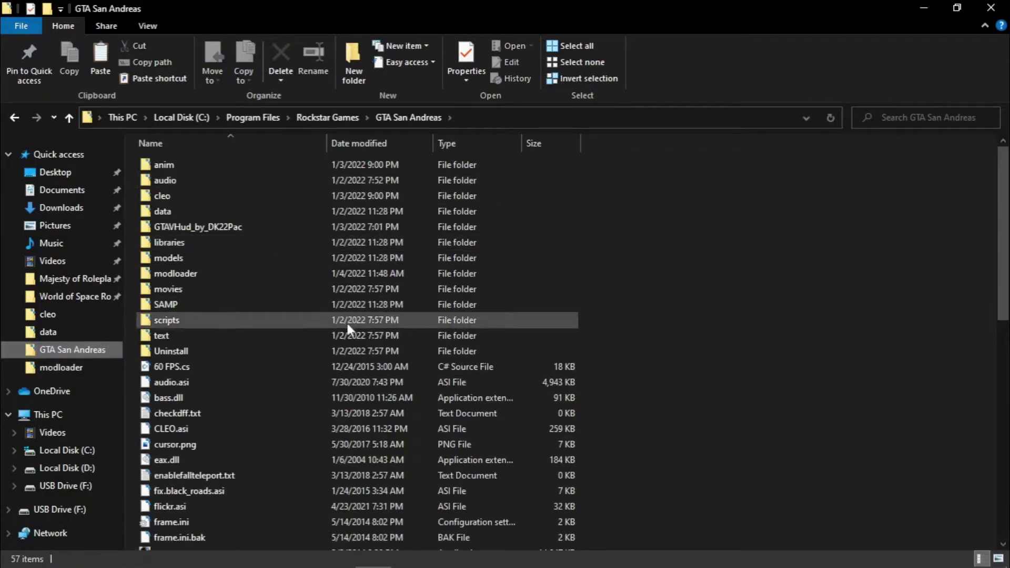
double_click(166, 273)
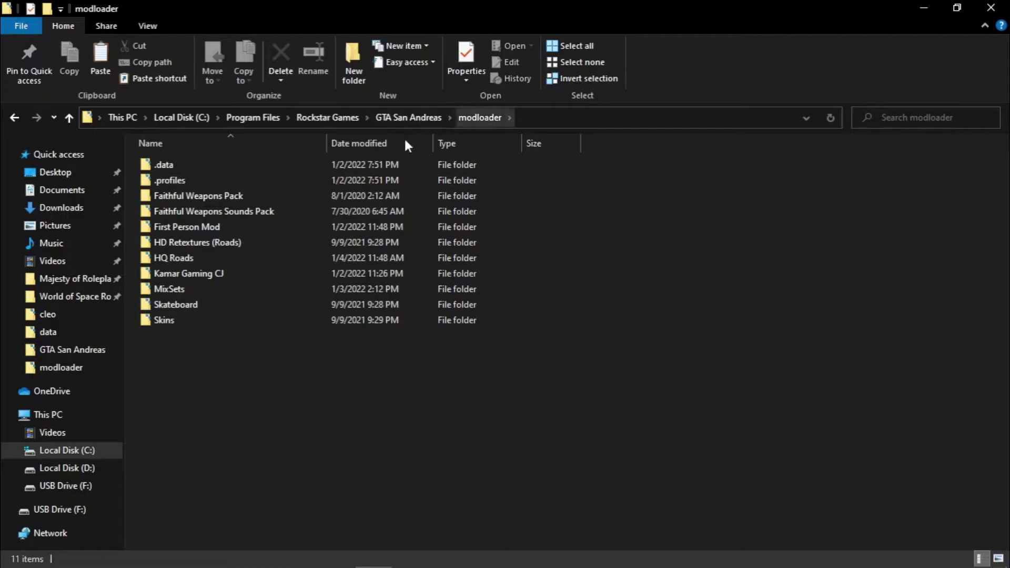
click(408, 119)
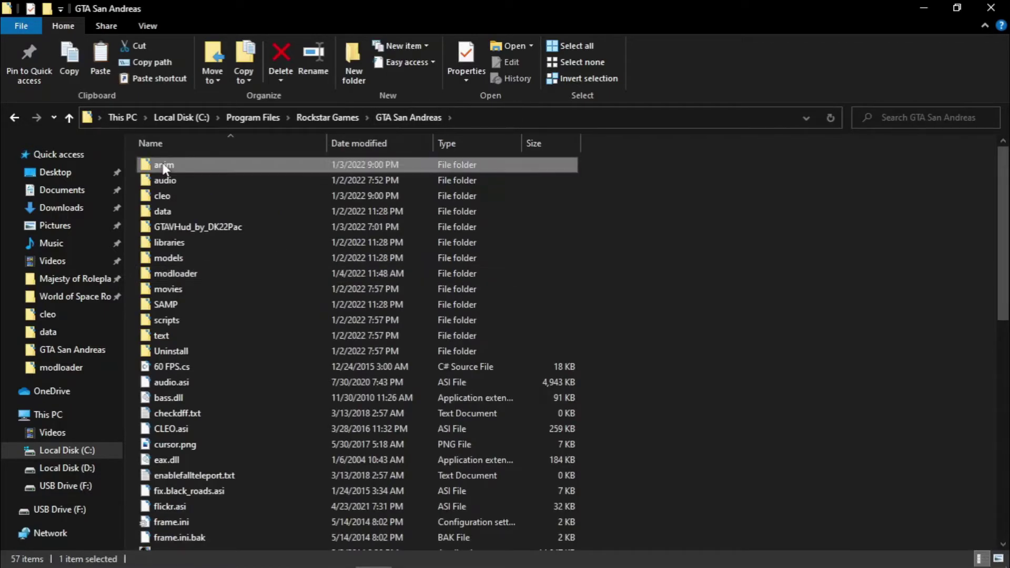
double_click(164, 165)
click(408, 118)
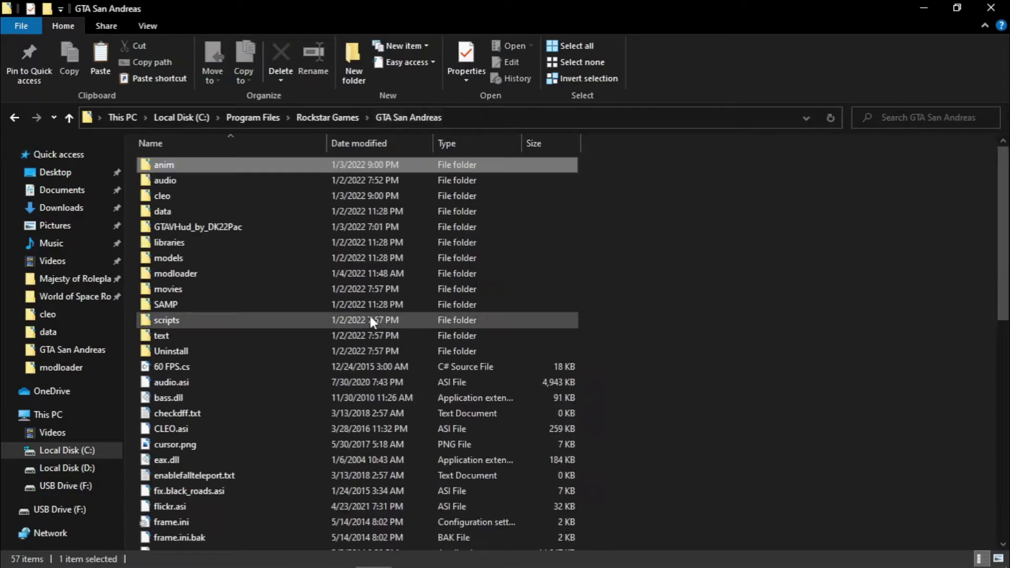
double_click(251, 273)
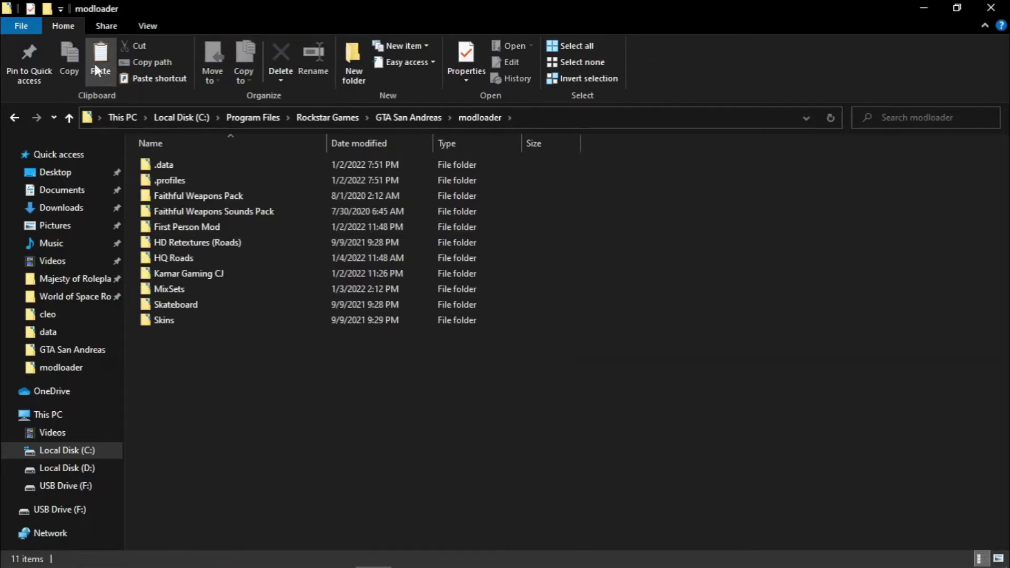
right_click(230, 411)
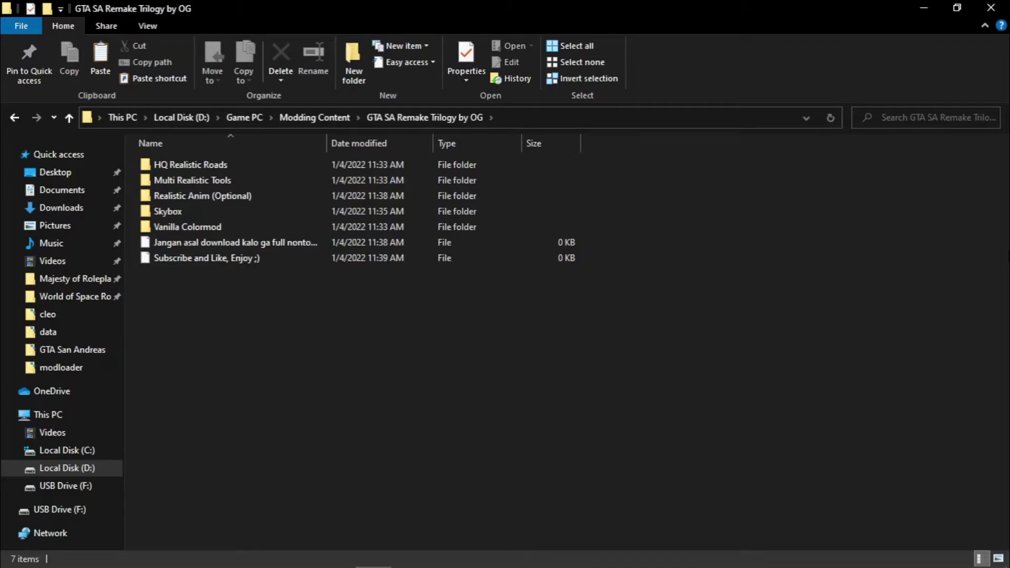
Step: Check the contents of Skybox in the GTA SA Remake Trilogy by OG folder and copy the whole Skybox folder
double_click(213, 208)
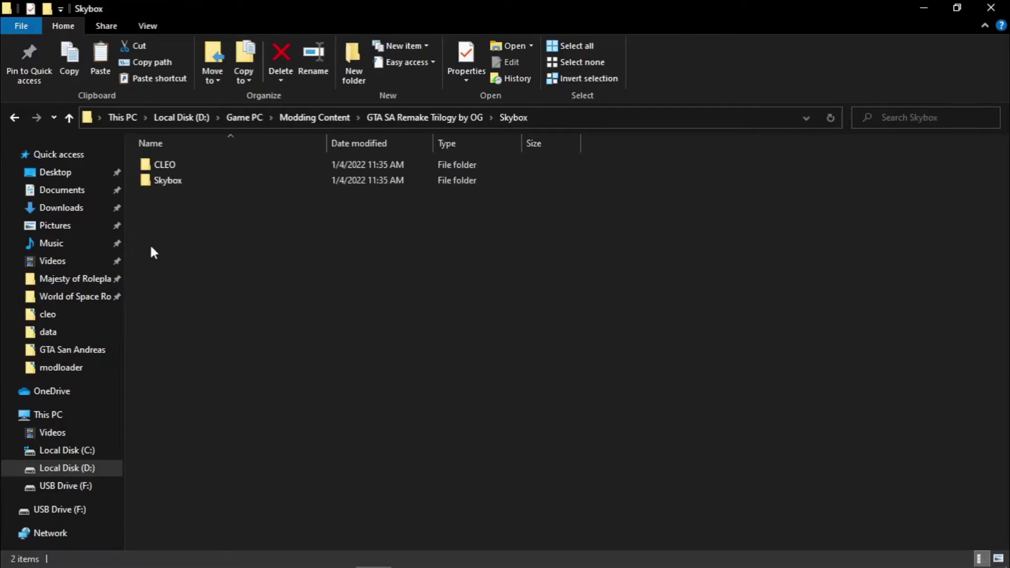
click(421, 117)
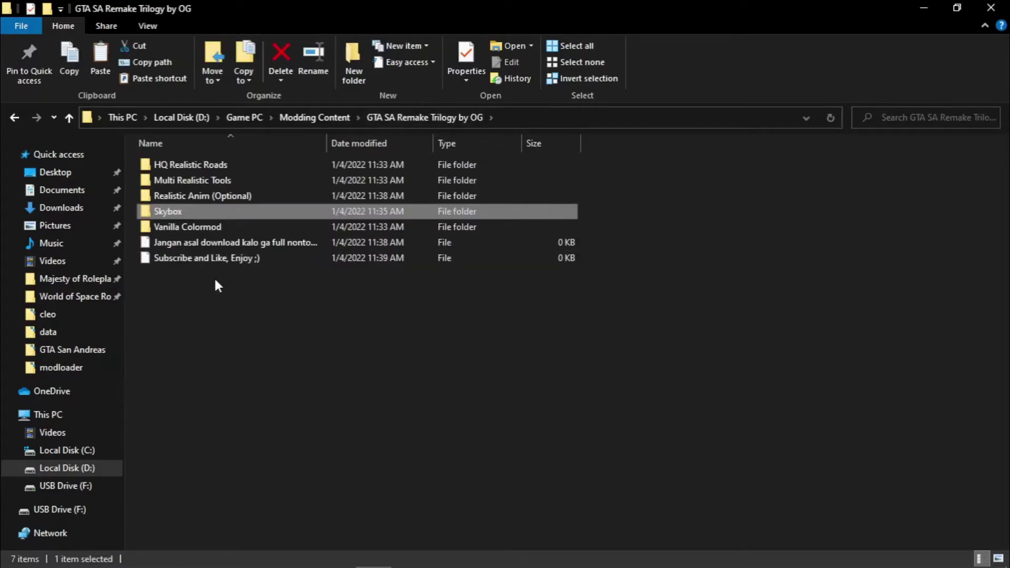
right_click(178, 211)
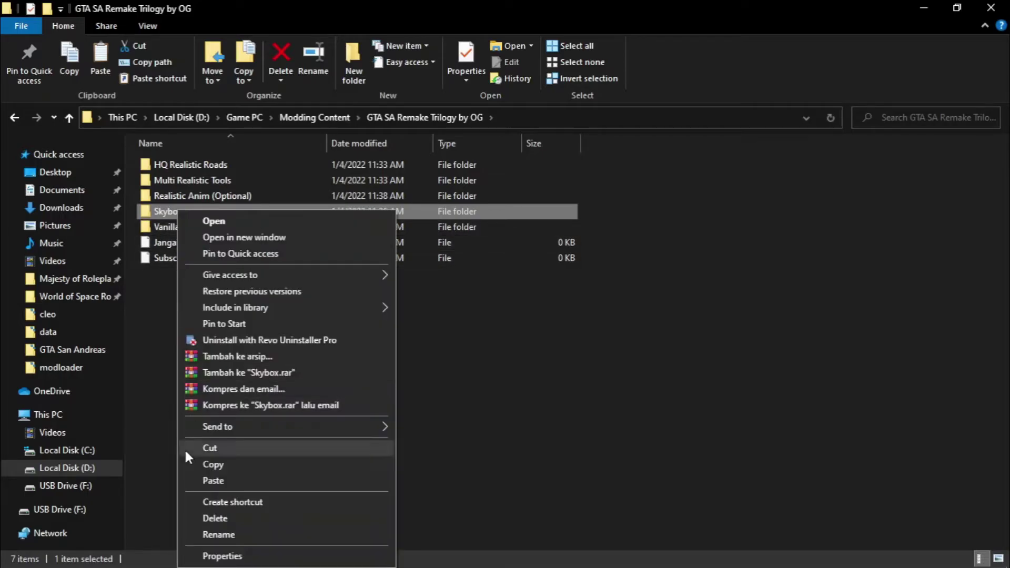
click(214, 465)
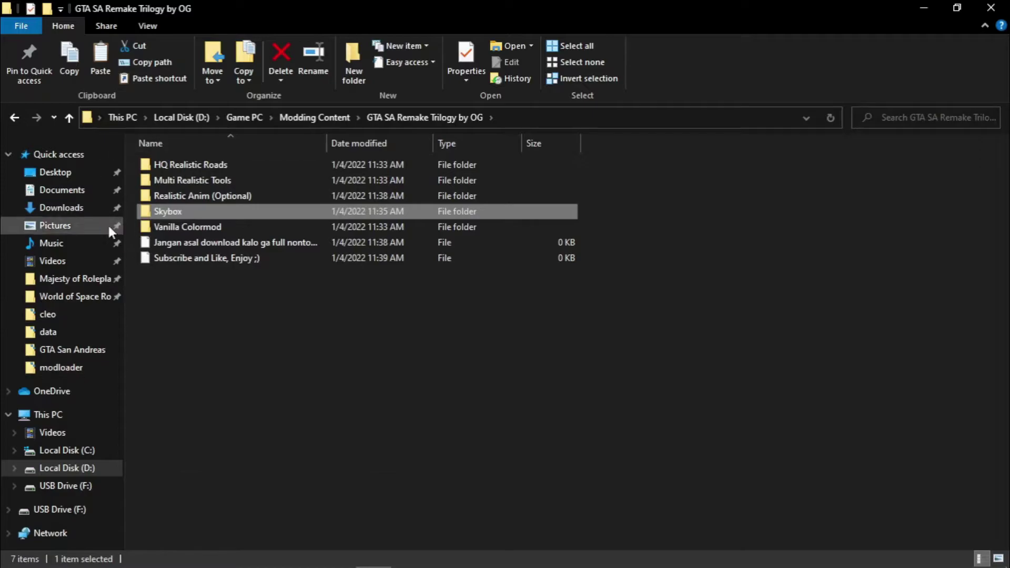
Step: Paste the Skybox folder into the modloader folder of GTA San Andreas, granting administrator permission, and return to the game folder
click(68, 356)
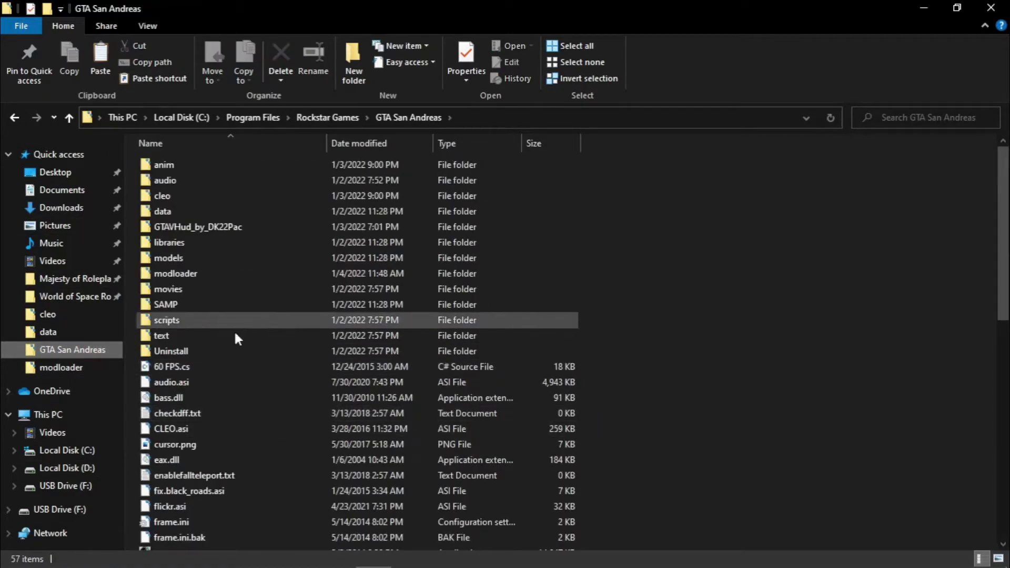
double_click(197, 275)
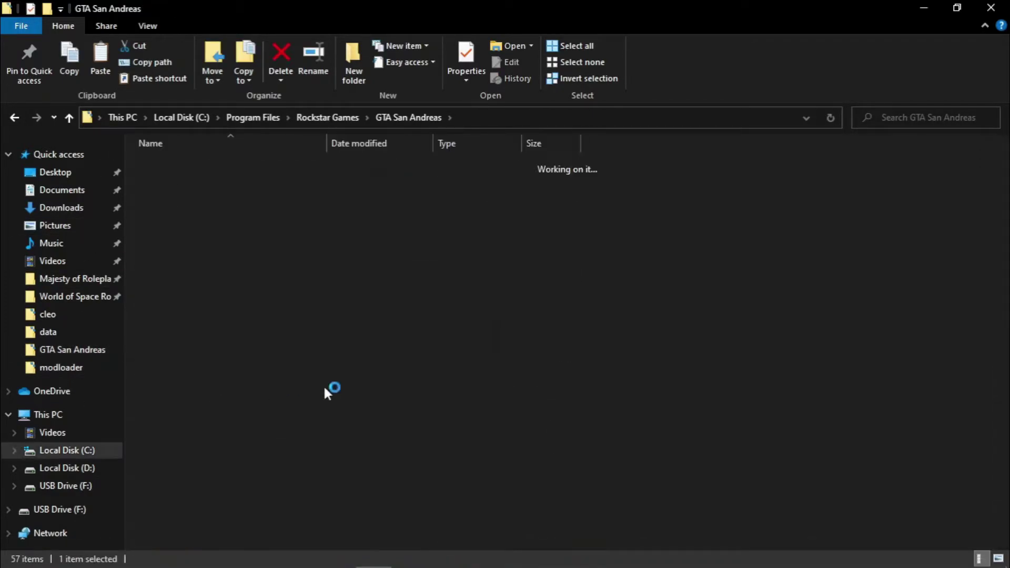
right_click(446, 485)
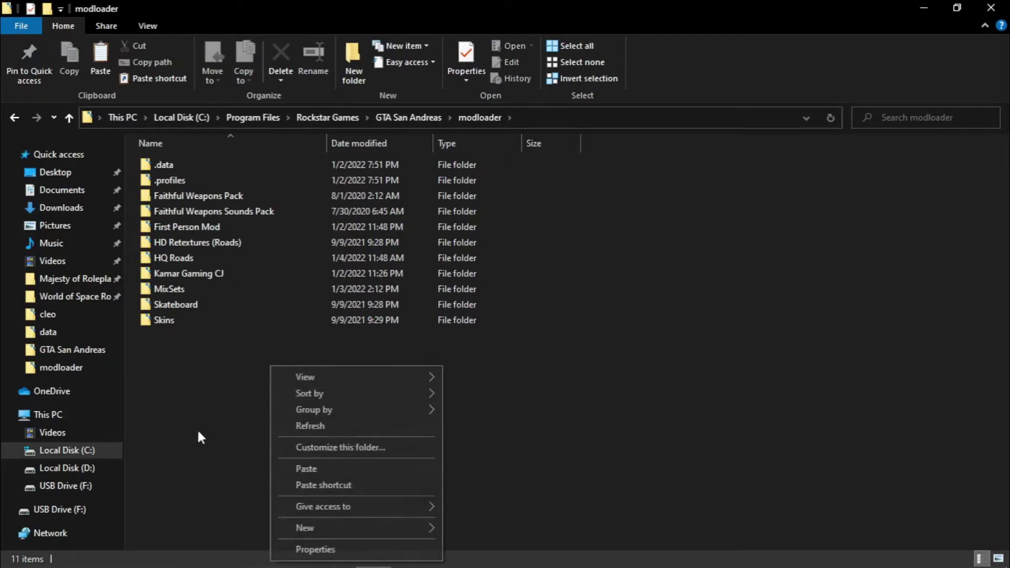
click(274, 472)
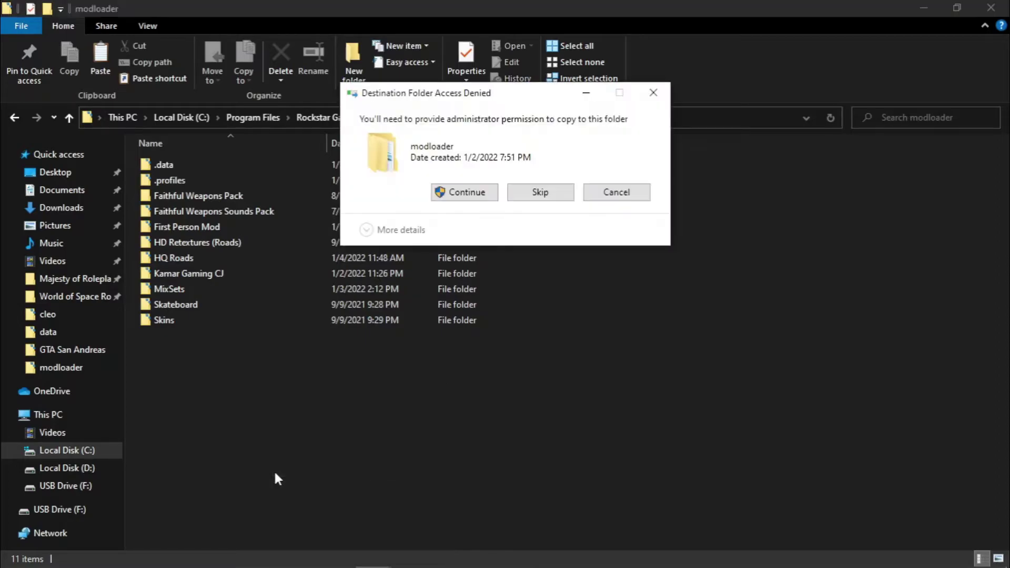
click(464, 192)
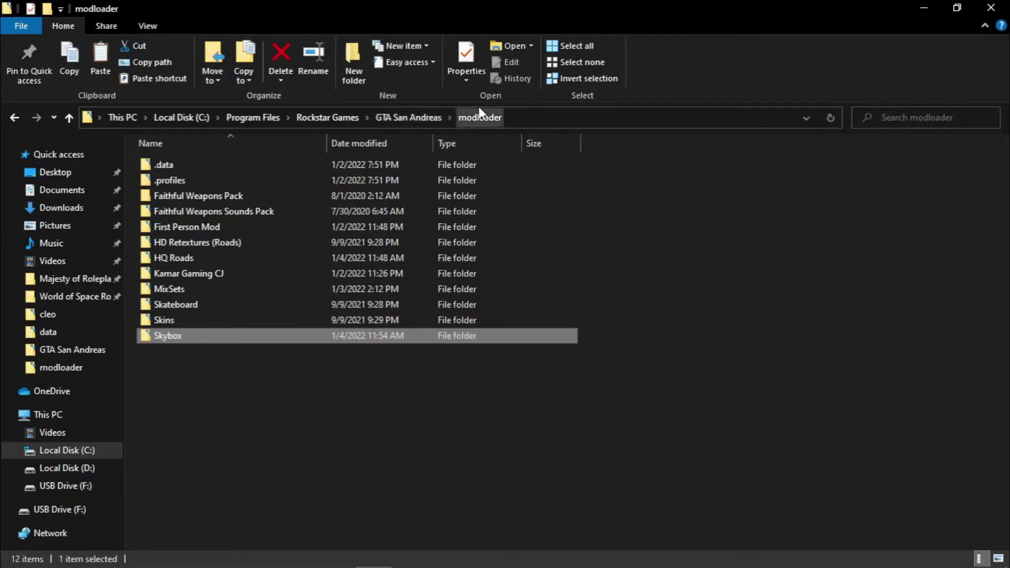
click(408, 120)
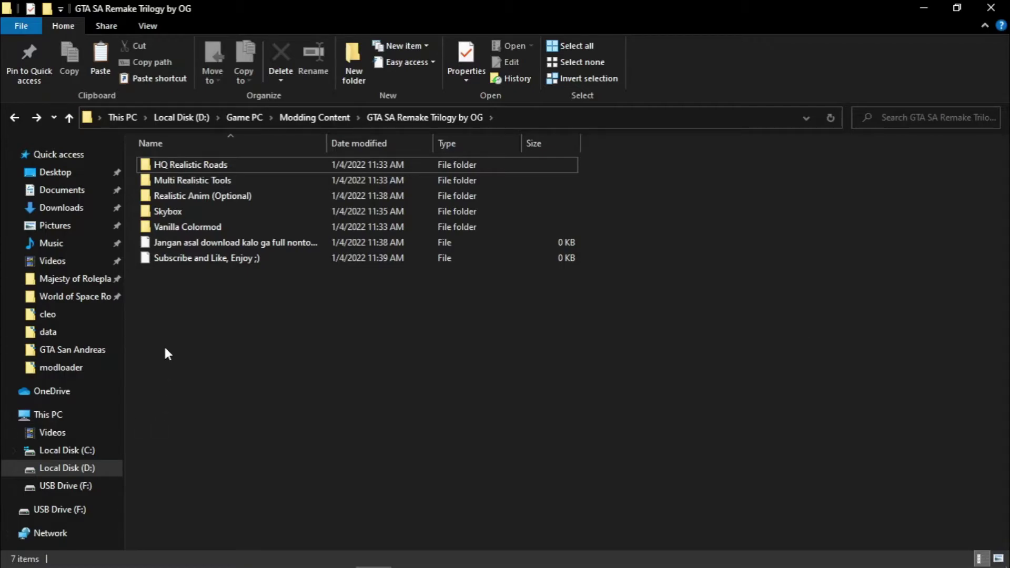
Step: Copy colormod.asi, colormod.fxc and colormod.ini from the Vanilla Colormod folder of the modpack
double_click(210, 228)
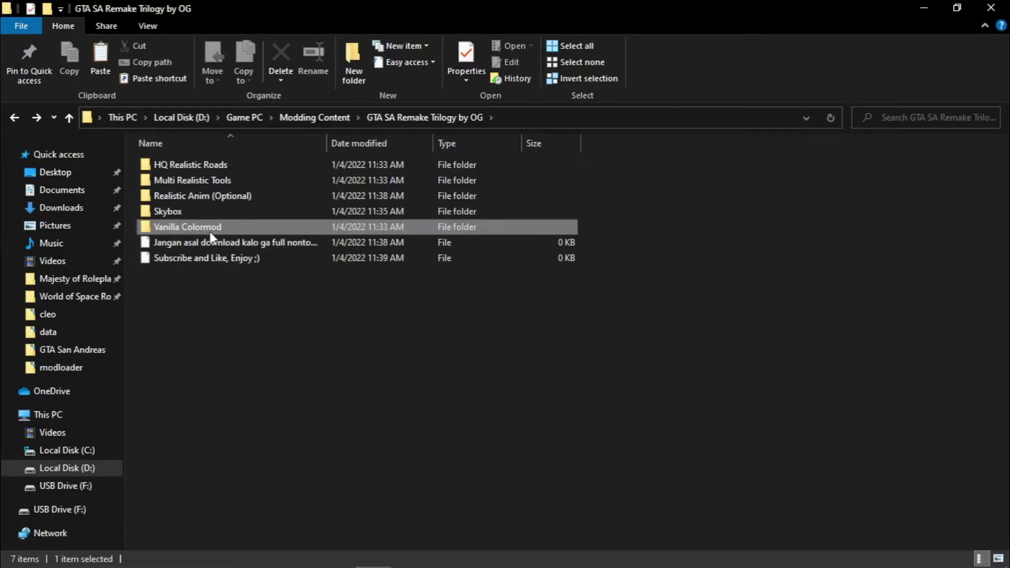
drag(420, 350, 393, 199)
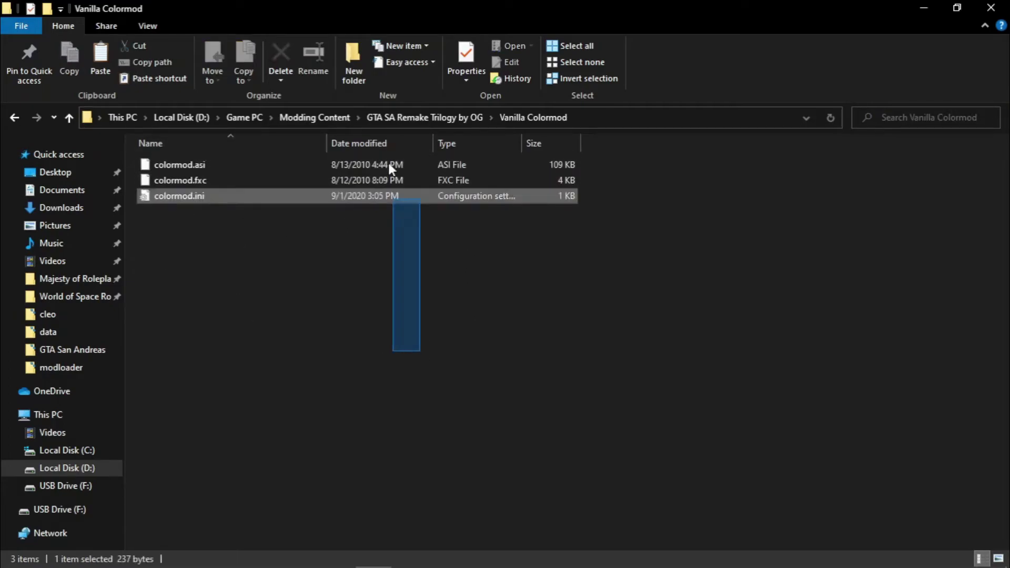
key(ctrl+a)
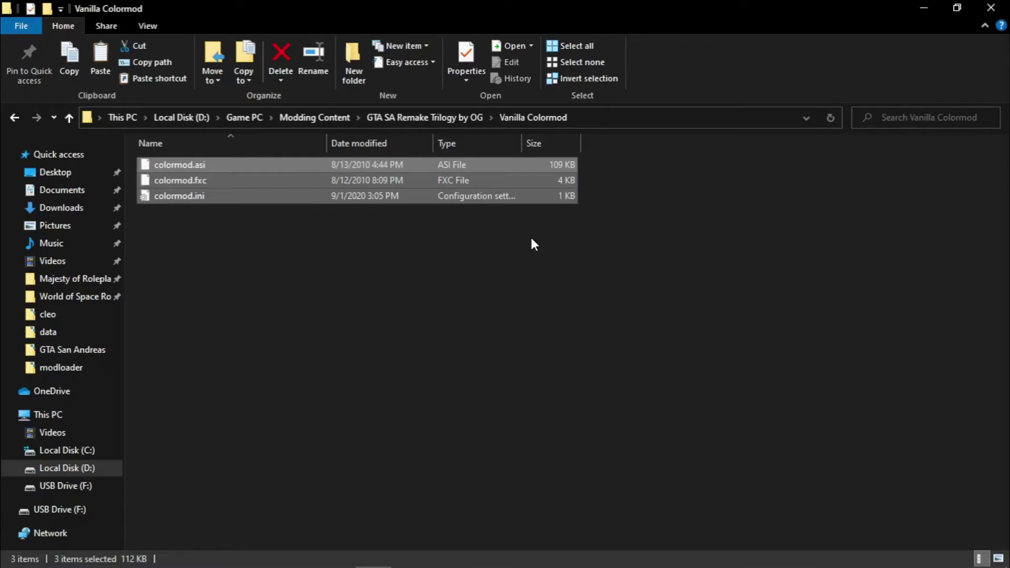
right_click(307, 146)
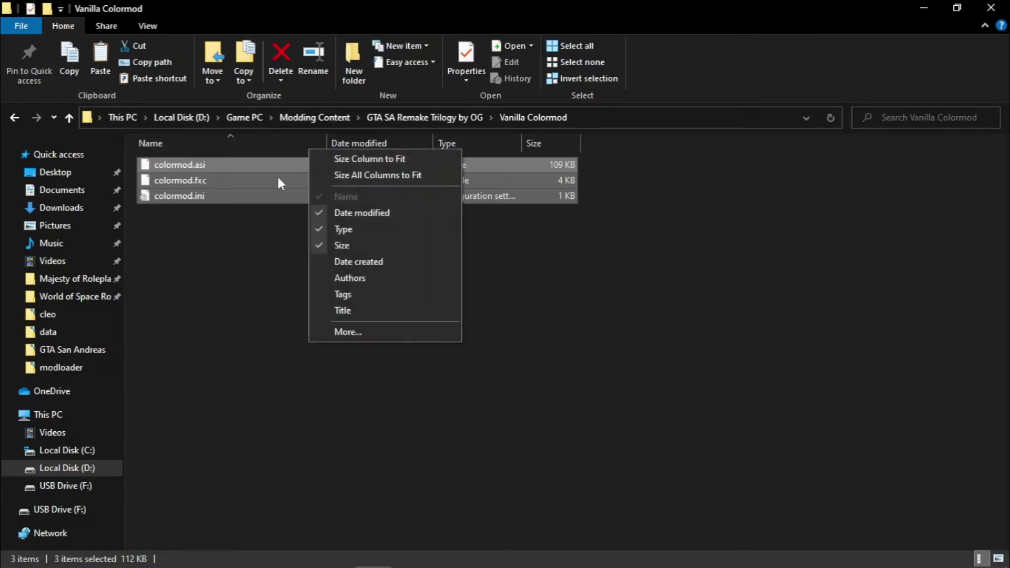
click(288, 167)
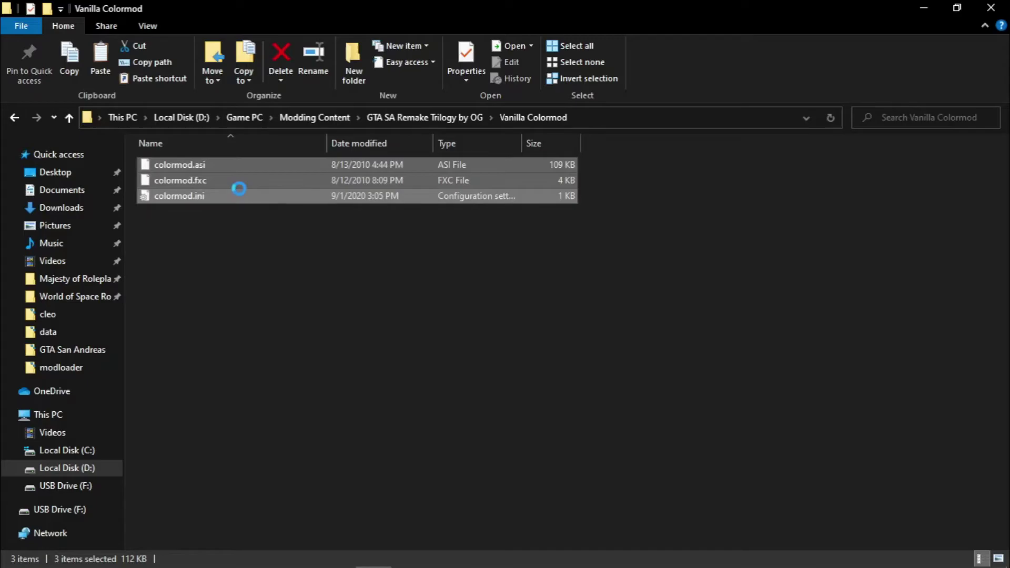
right_click(252, 189)
click(322, 341)
Step: Paste the three colormod files into the GTA San Andreas game folder, applying the administrator permission choice to all current items
click(63, 352)
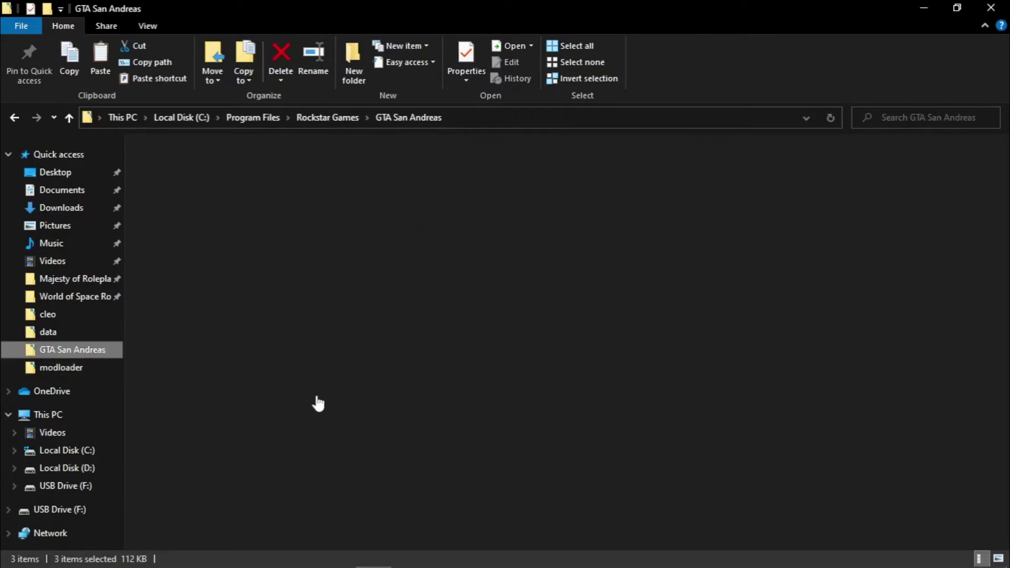
scroll(506, 374, down, 3)
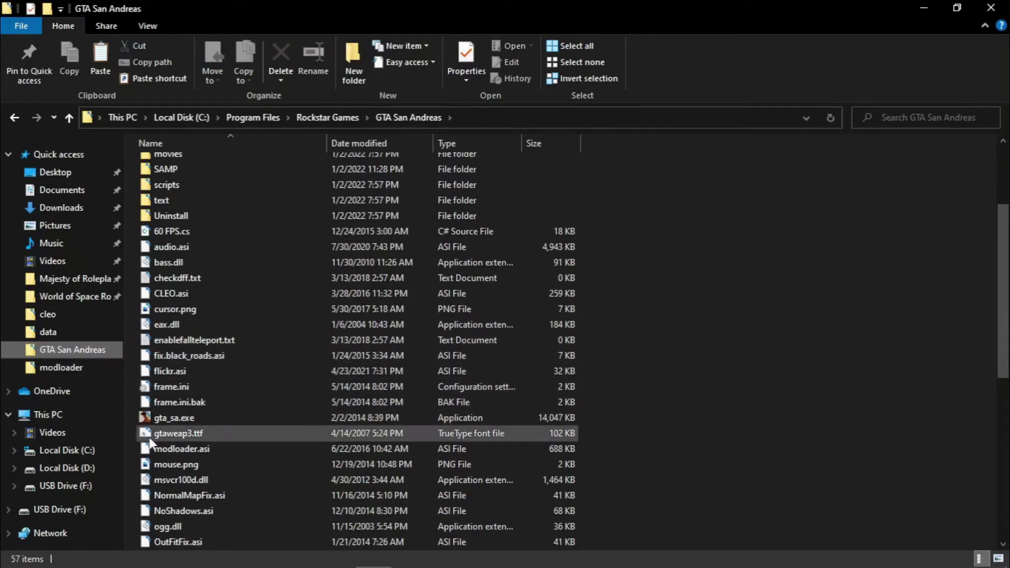
scroll(279, 271, up, 3)
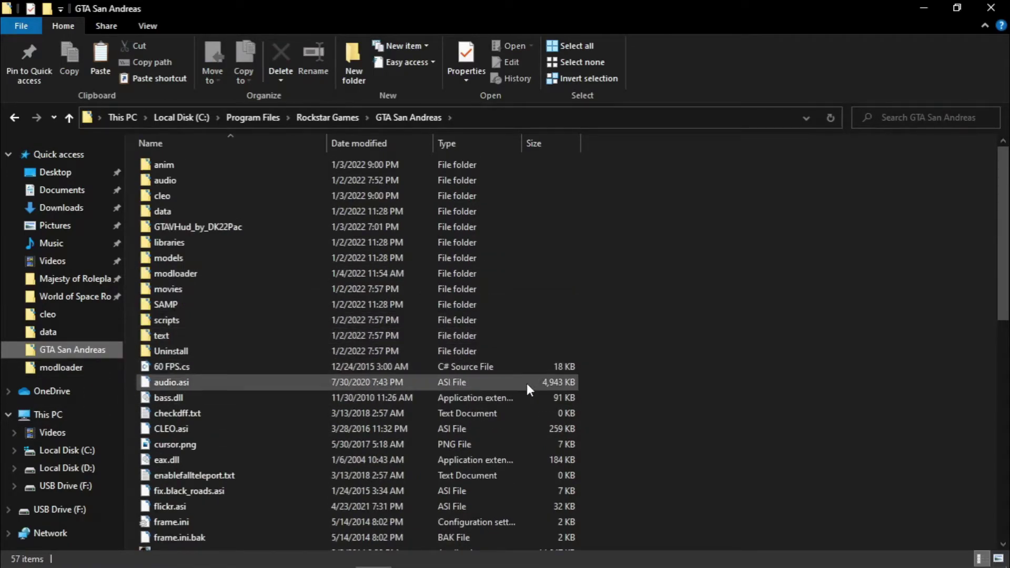
key(ctrl+v)
click(390, 198)
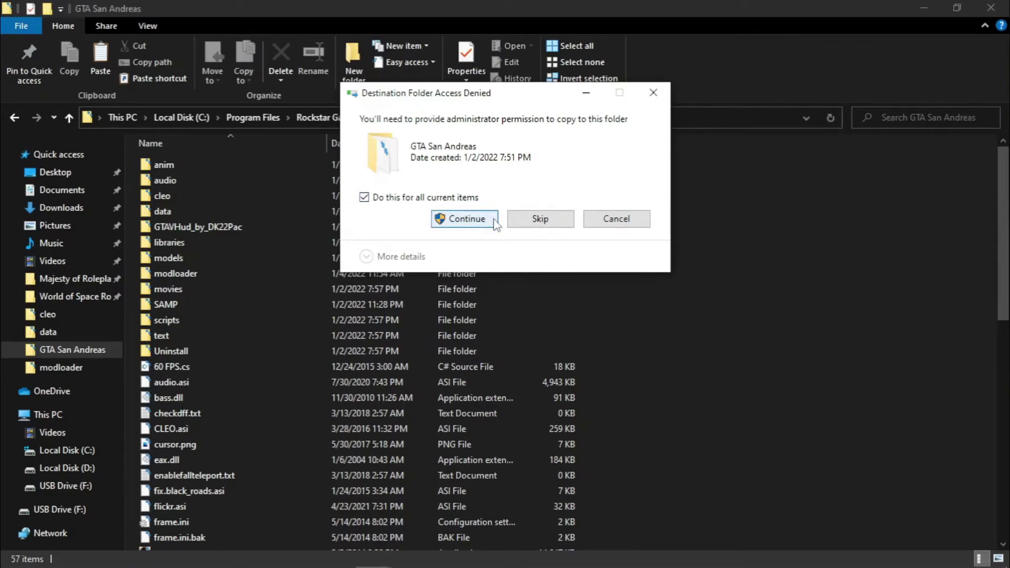
scroll(324, 337, down, 8)
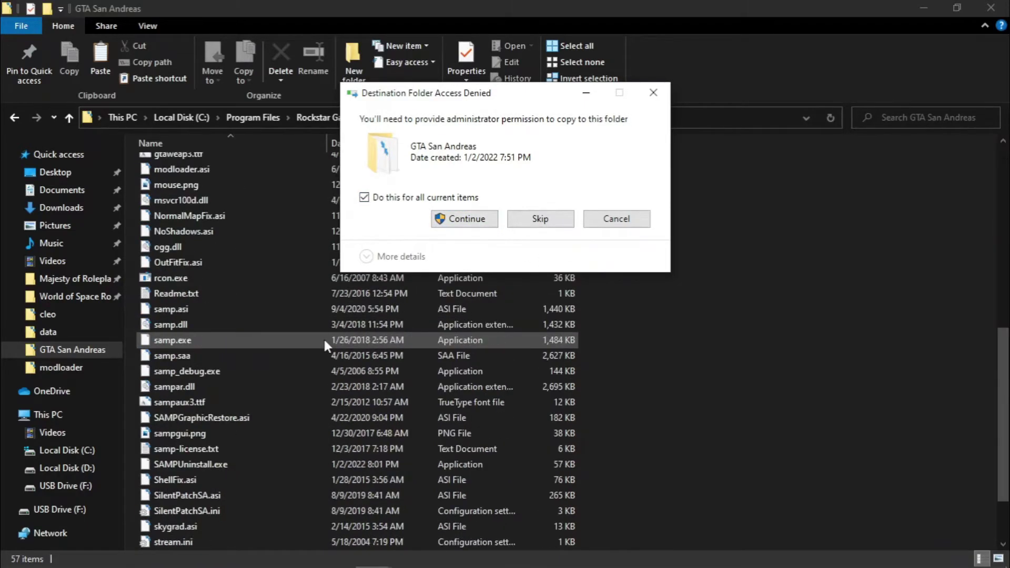
scroll(324, 336, up, 7)
scroll(324, 337, up, 1)
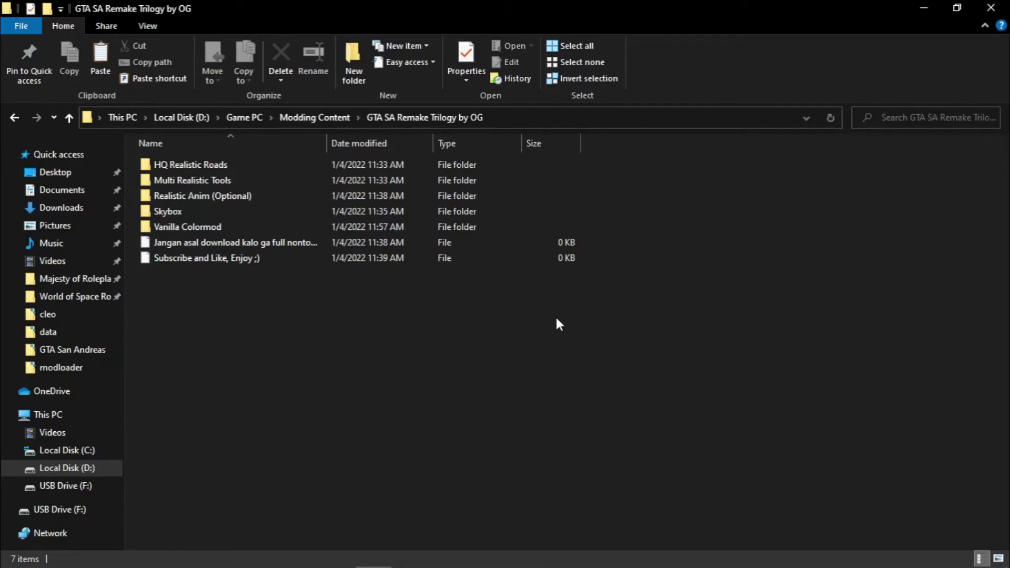
Step: Open Reflection (Optional) inside Vanilla Colormod and review the [EFFECT] settings in enbseries.ini, including EnableReflection, then close the file
double_click(171, 230)
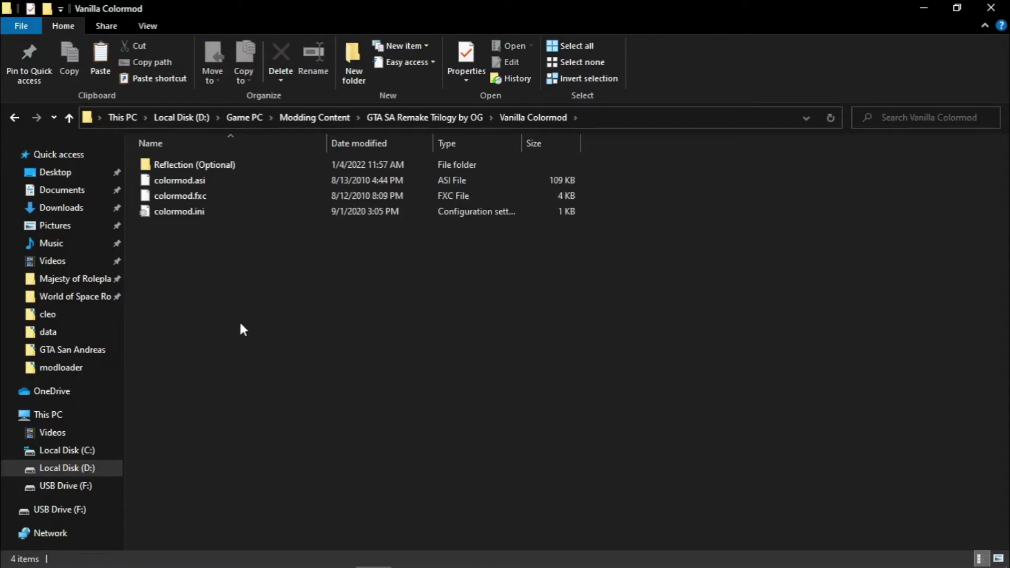
mouse_move(197, 165)
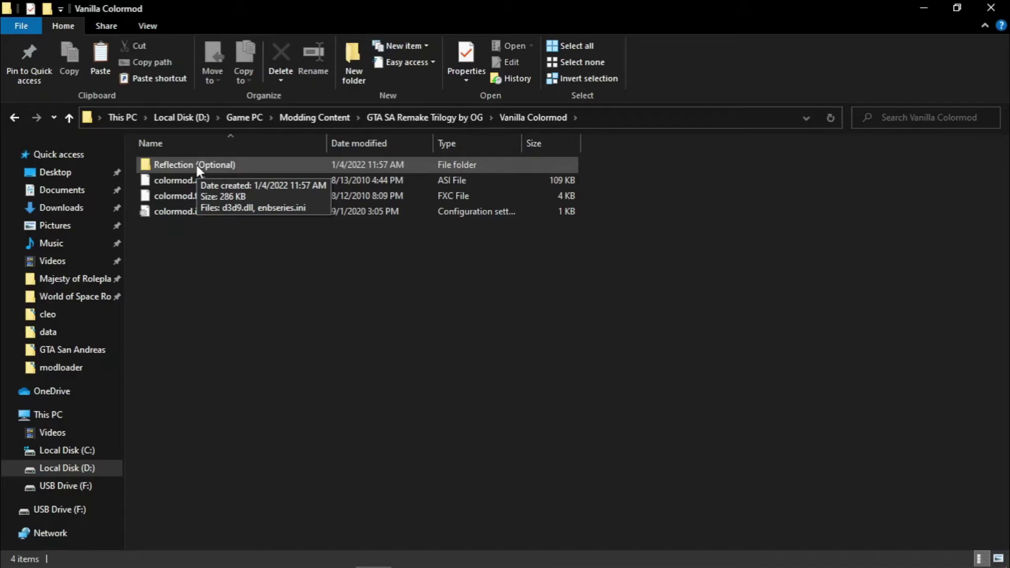
double_click(196, 166)
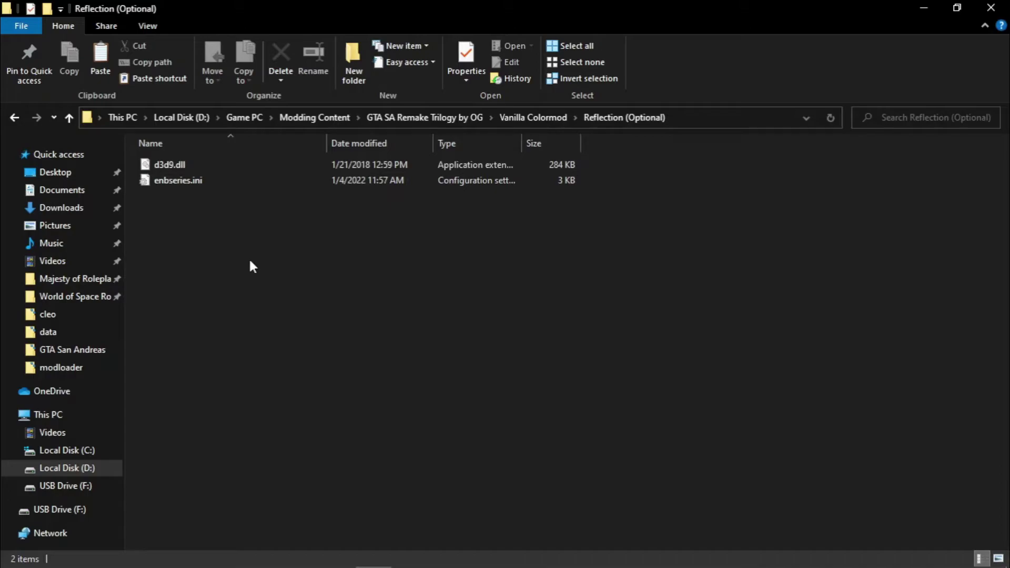
double_click(174, 182)
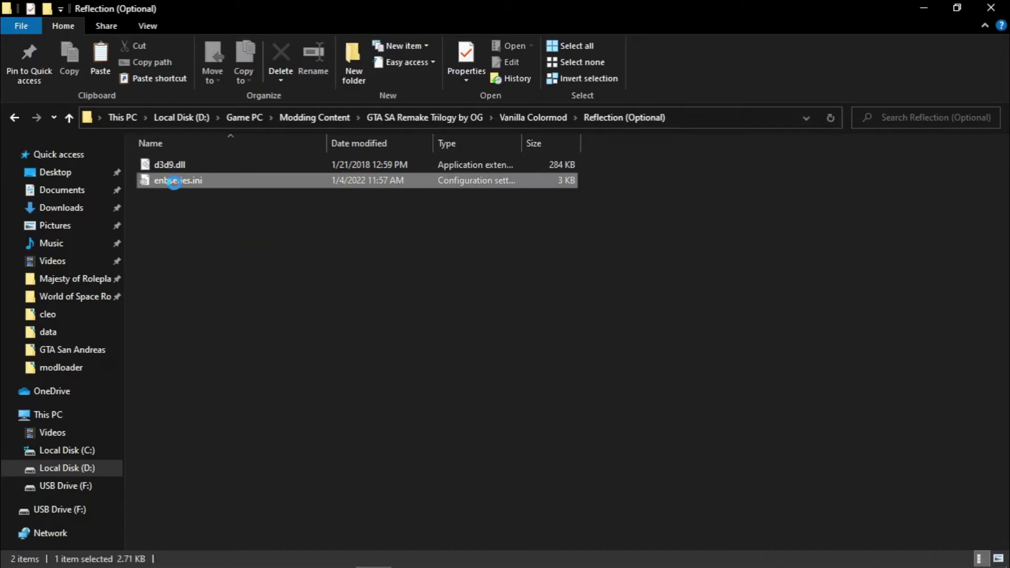
scroll(277, 361, down, 4)
scroll(156, 365, down, 2)
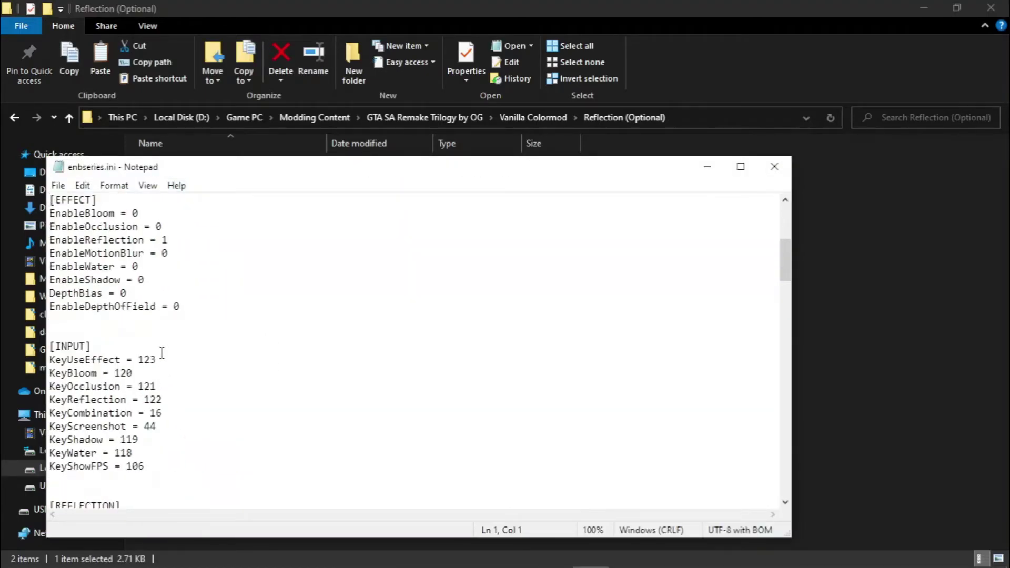
drag(110, 240, 167, 239)
drag(49, 280, 176, 289)
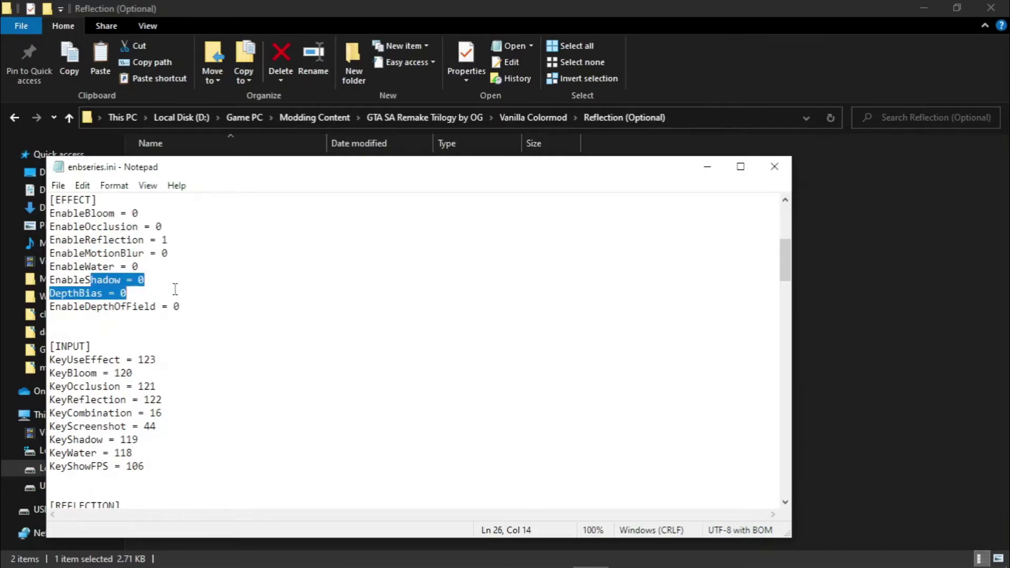
click(138, 295)
scroll(139, 260, up, 2)
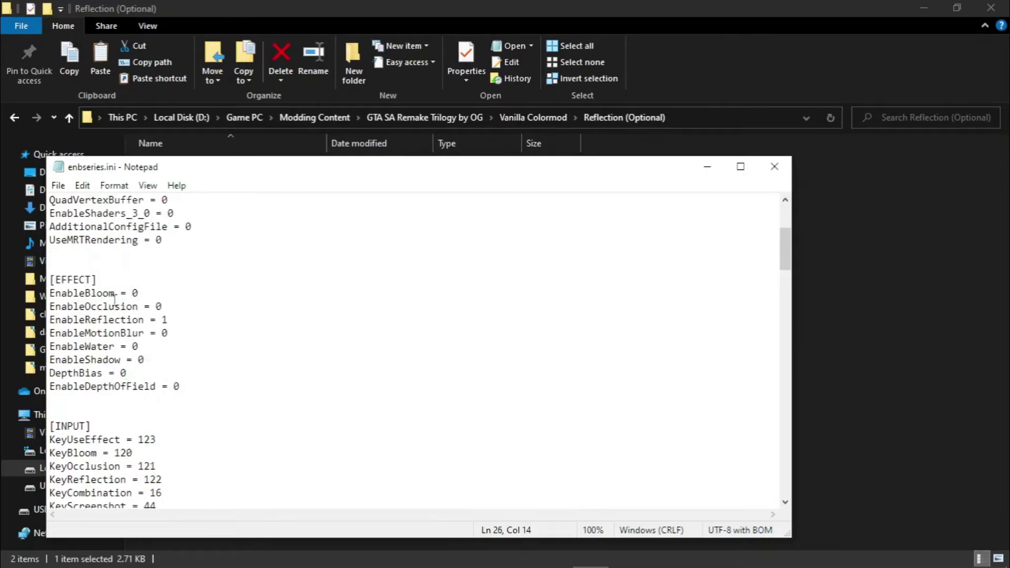
click(774, 167)
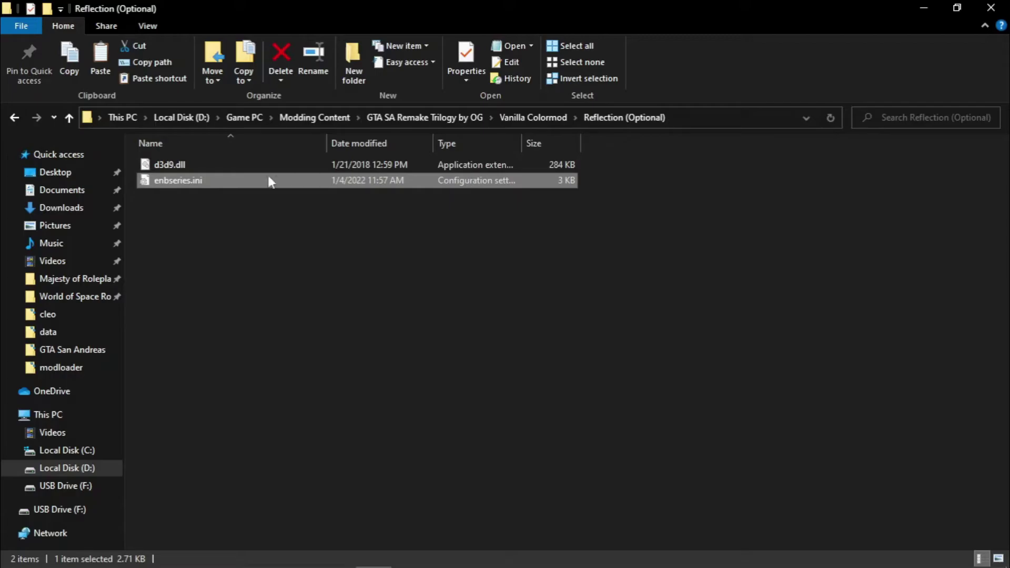
Step: Copy d3d9.dll and enbseries.ini from the Reflection (Optional) folder into the GTA San Andreas game folder
ctrl+click(253, 166)
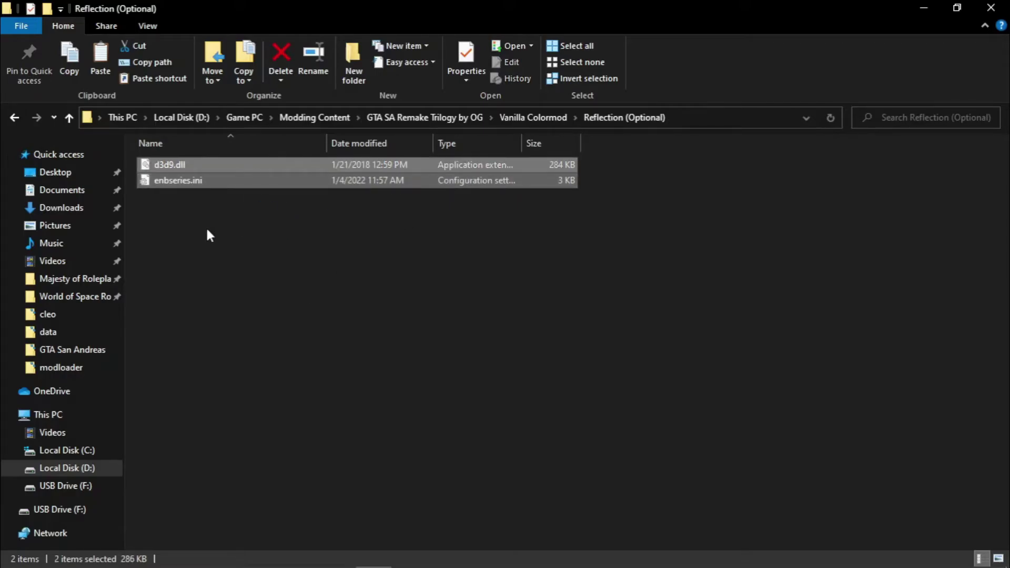
click(79, 350)
scroll(894, 293, down, 4)
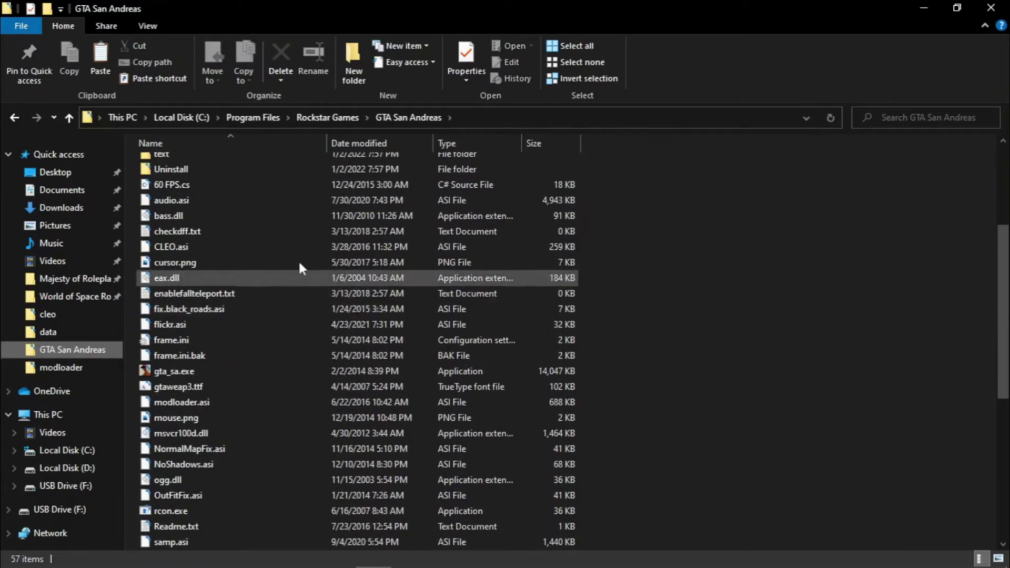
key(ctrl+v)
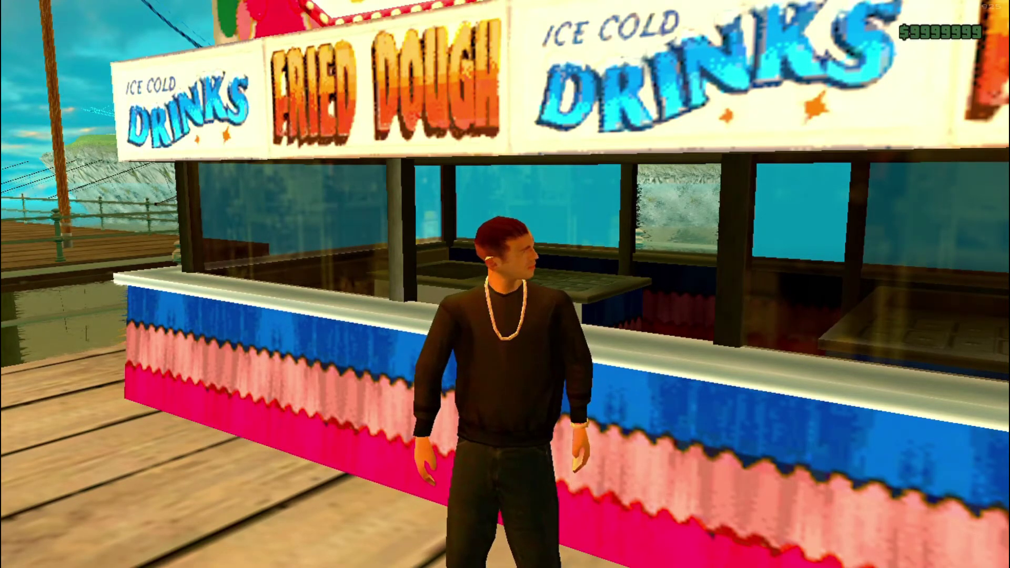
key(d)
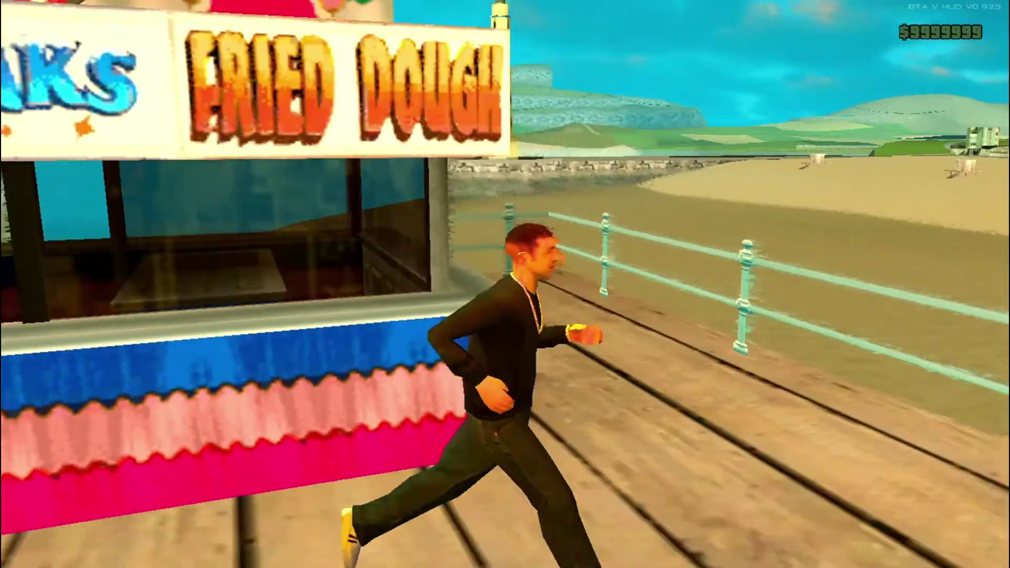
key(w)
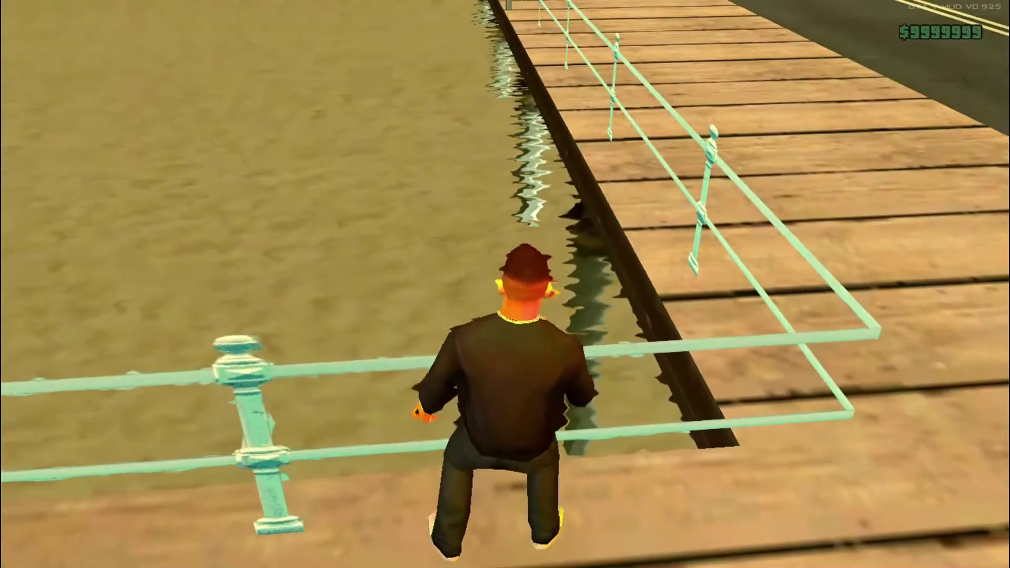
key(w)
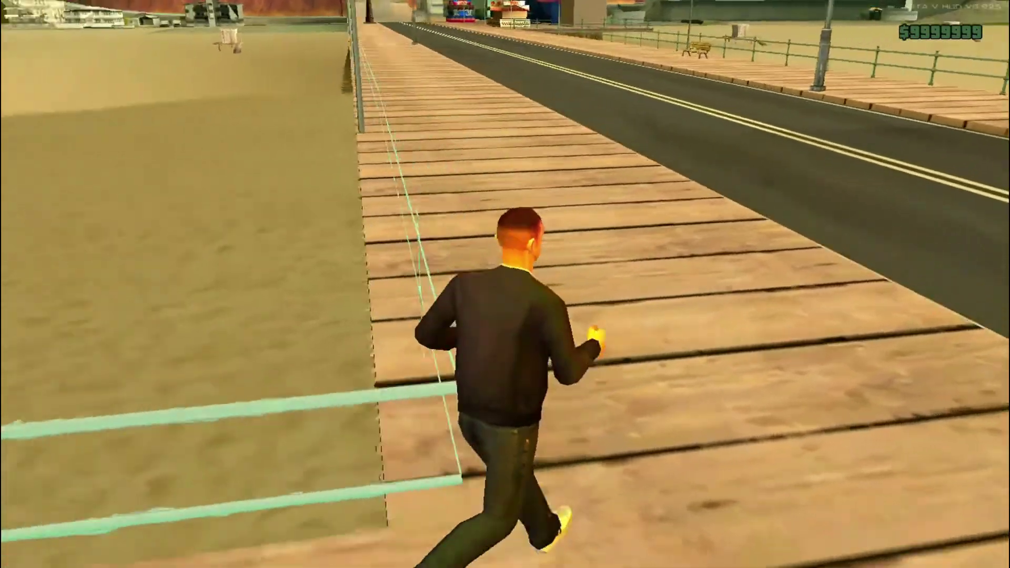
key(w)
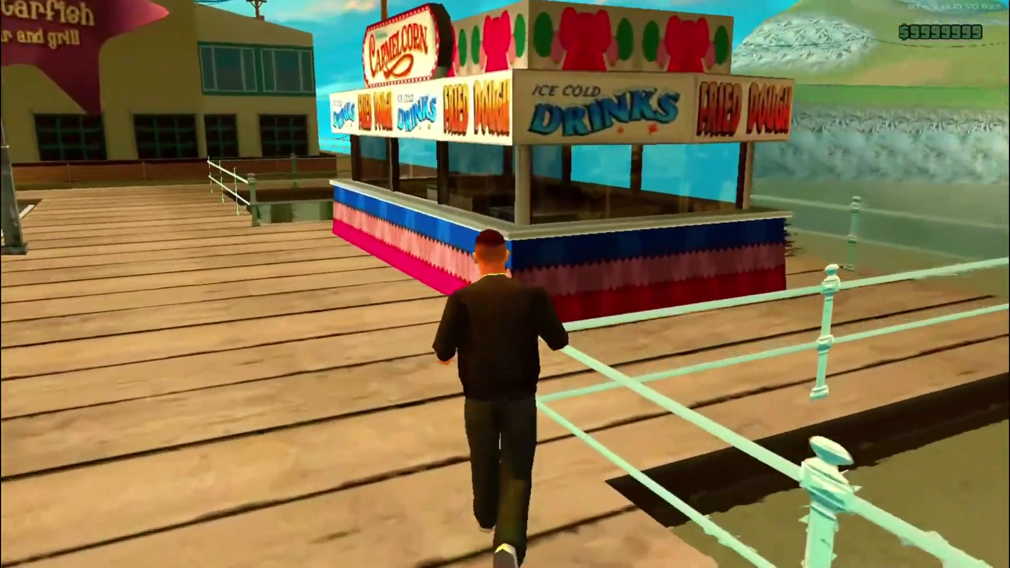
key(w)
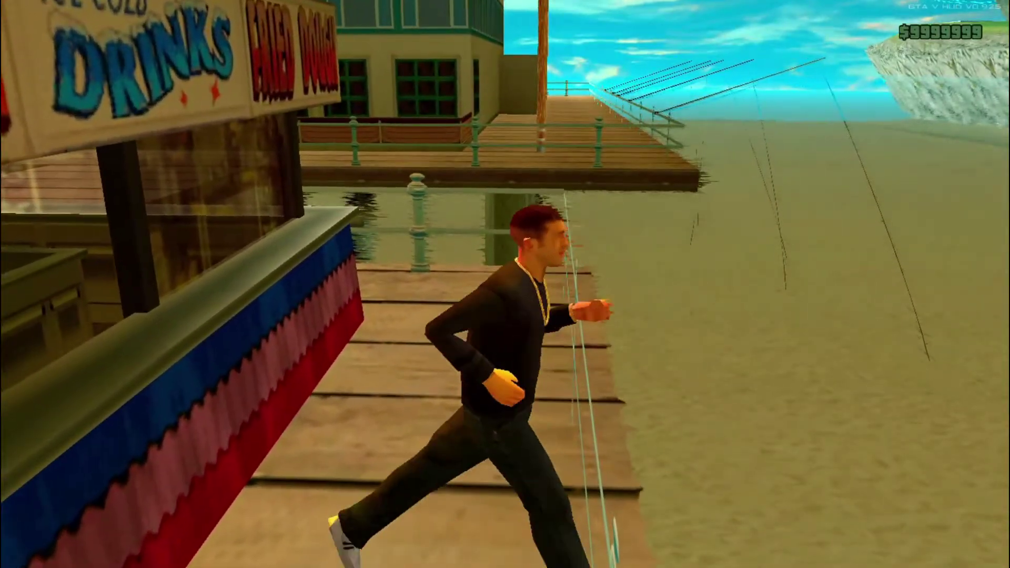
key(w)
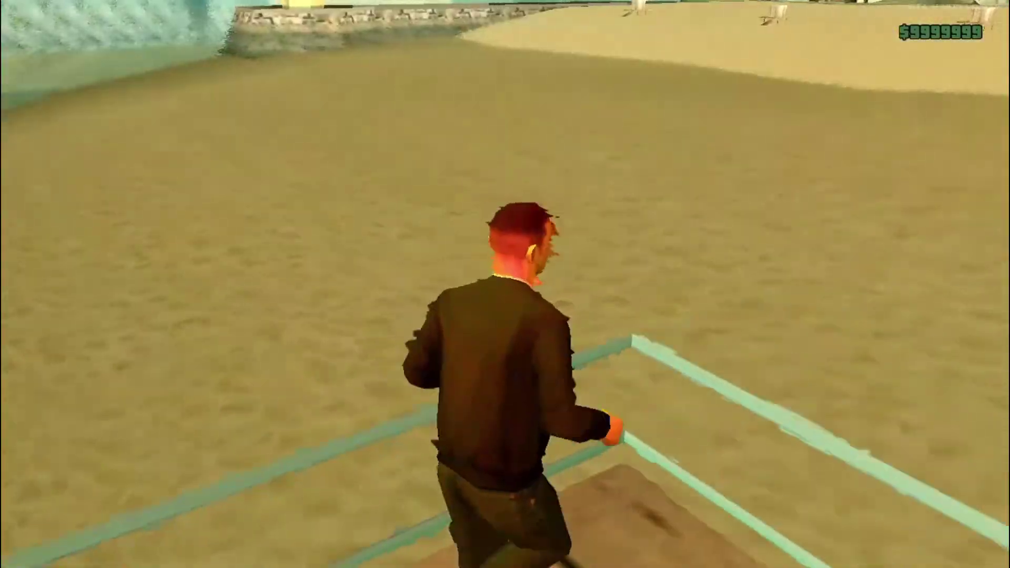
key(w)
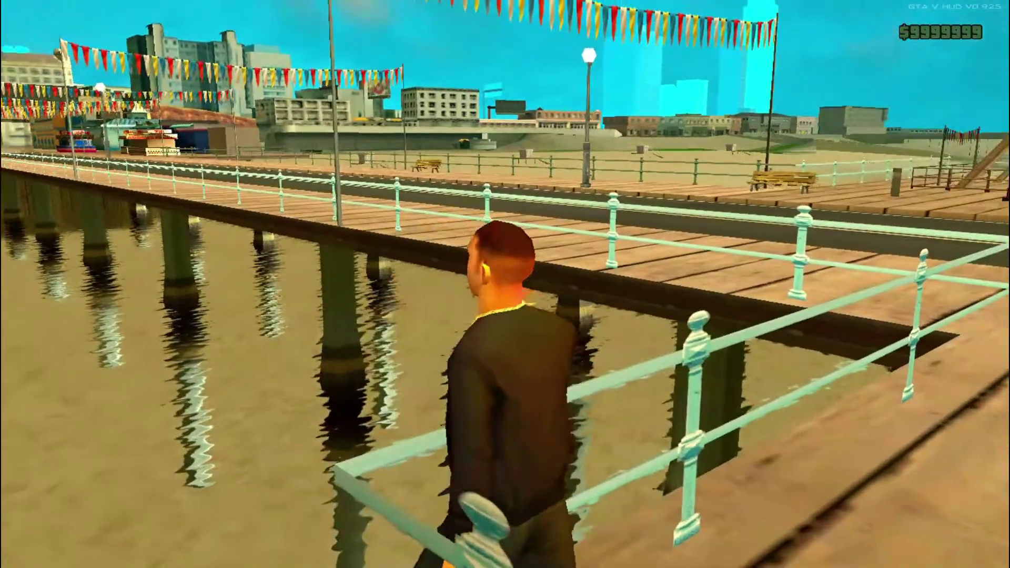
key(w)
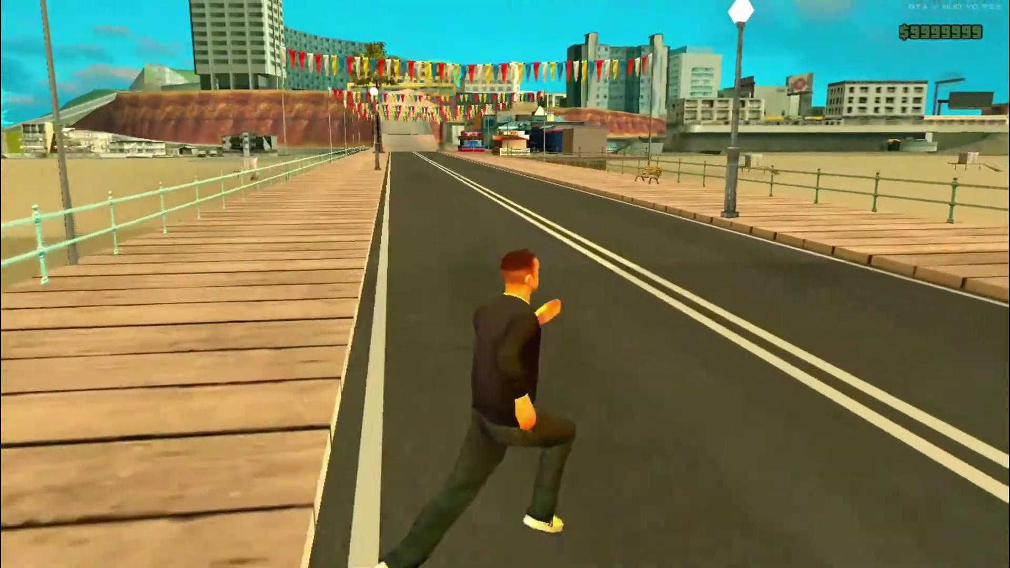
key(d)
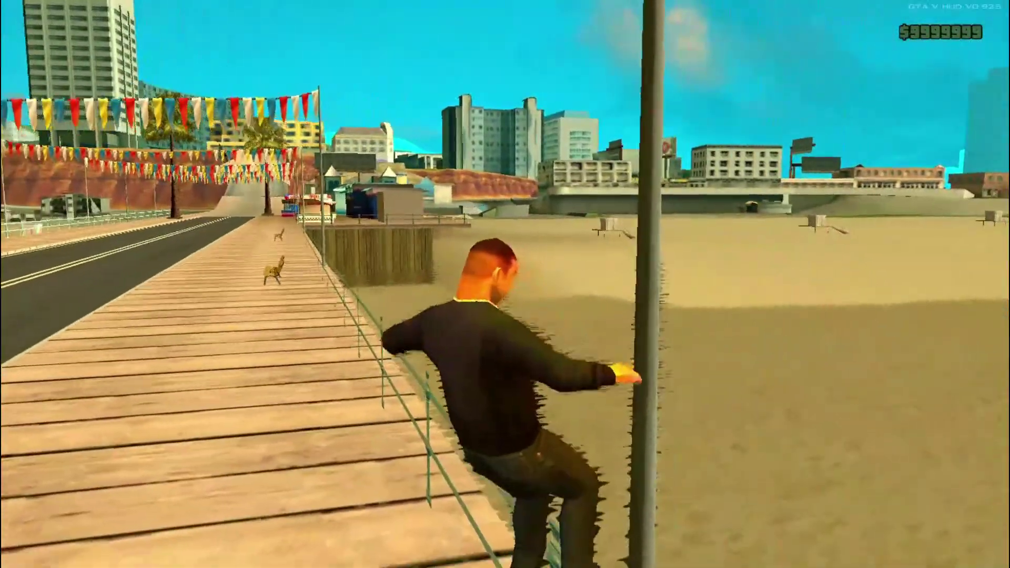
key(d)
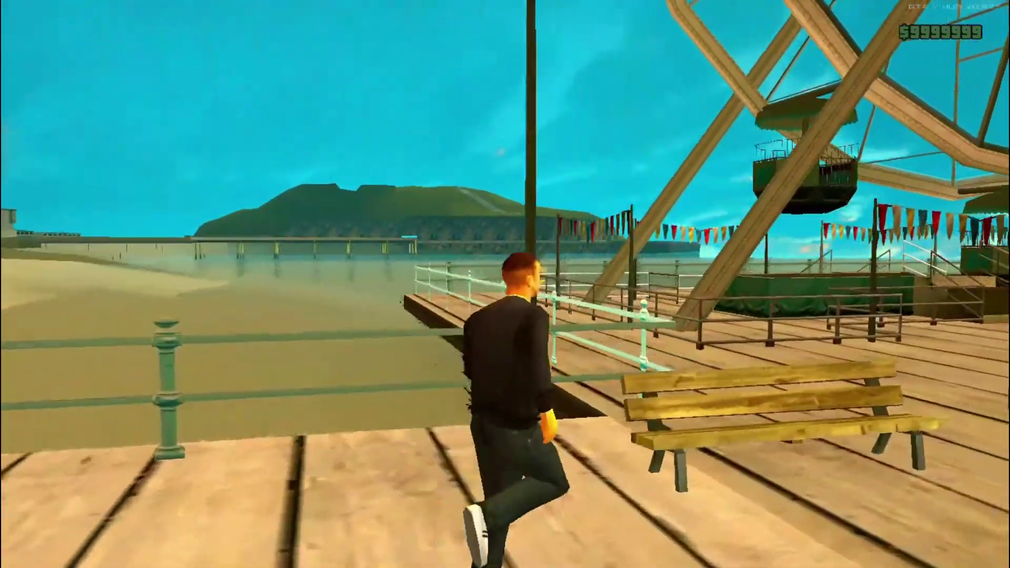
key(d)
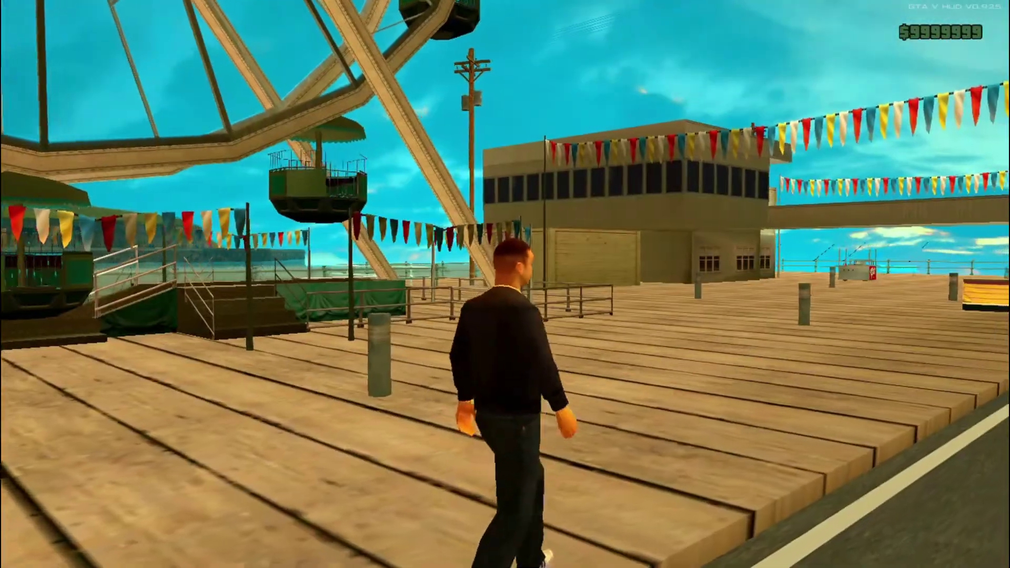
key(d)
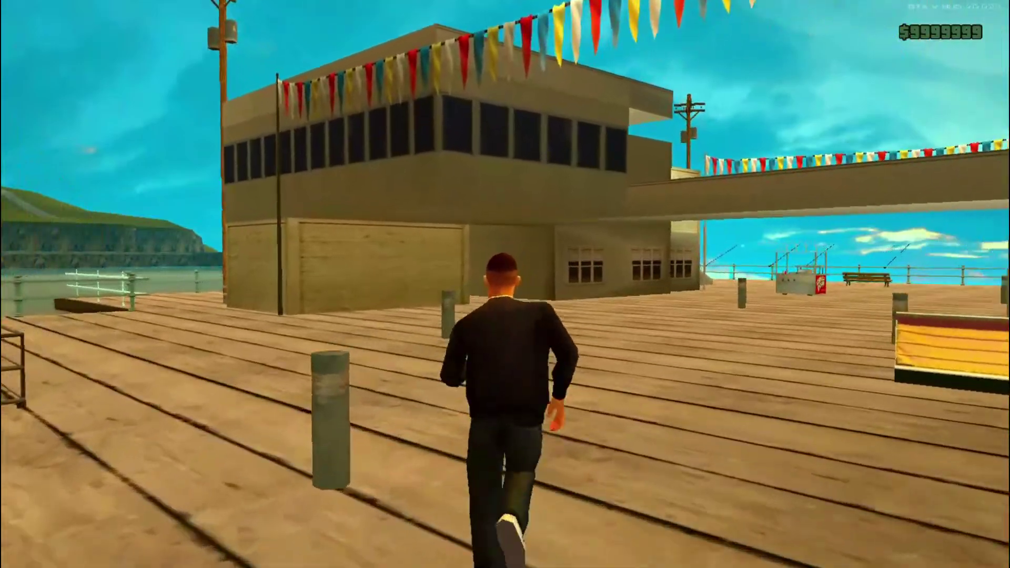
key(a)
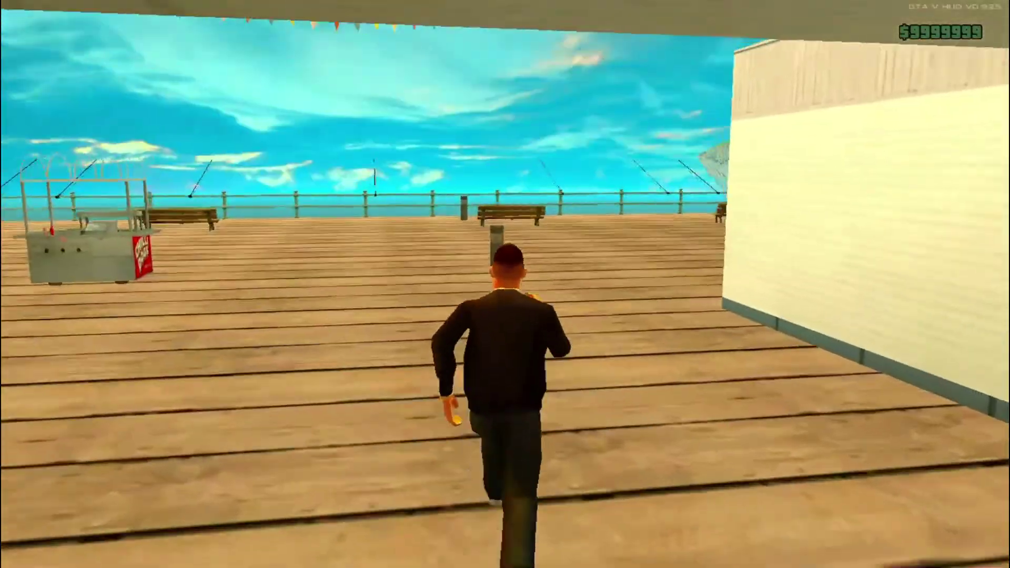
key(d)
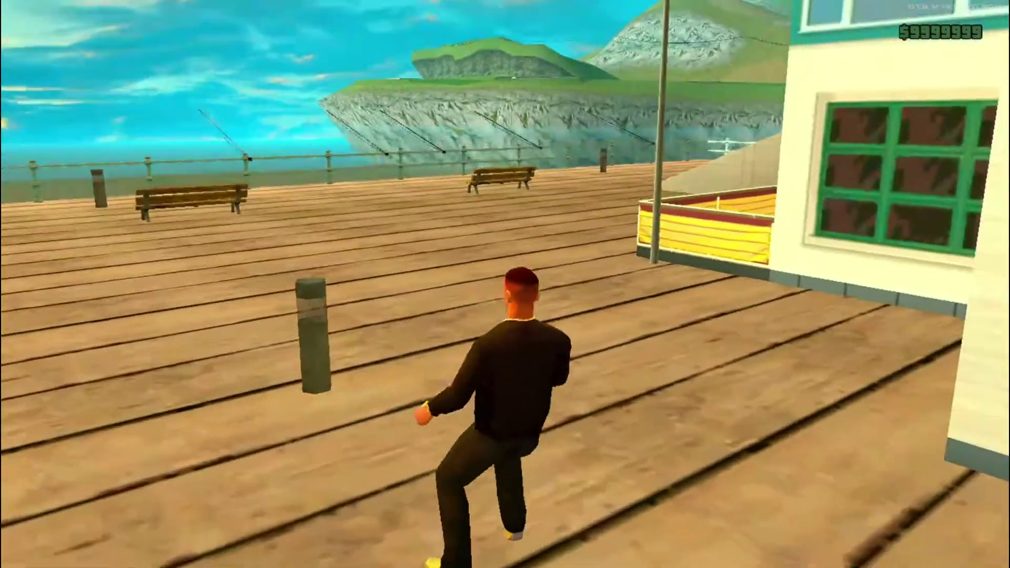
key(a)
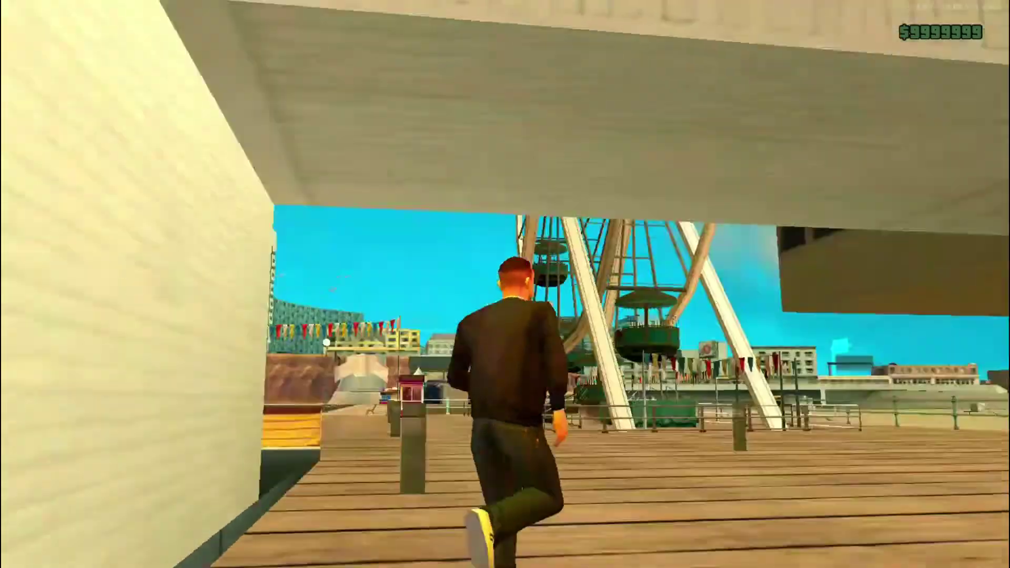
key(w)
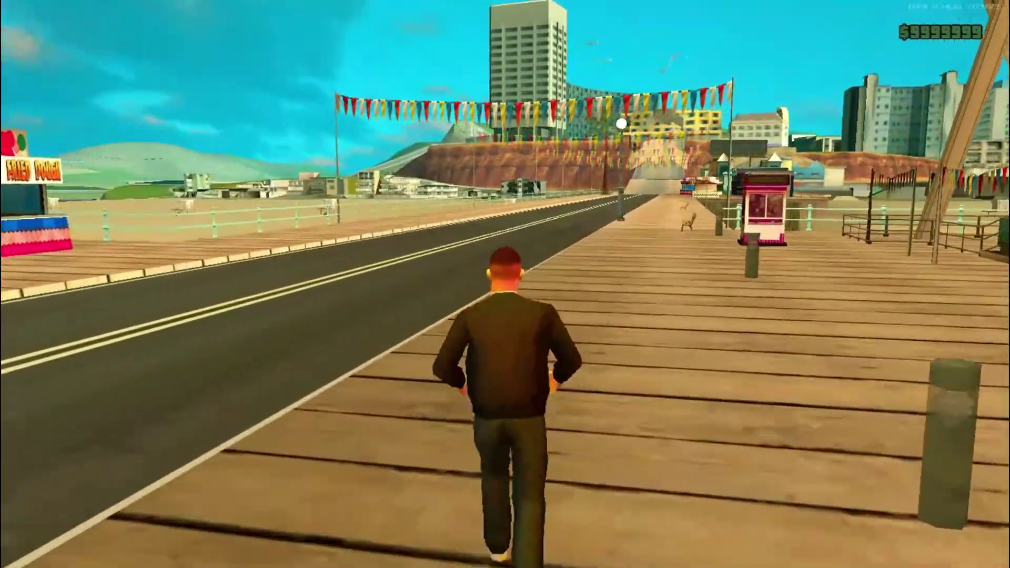